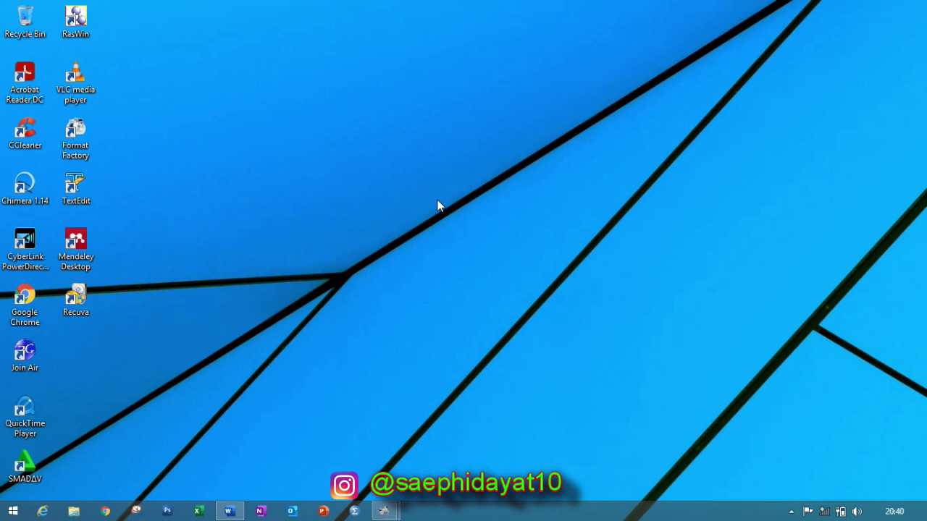
- Switch to Word and open the chart insertion dialog for the blank document
click(229, 512)
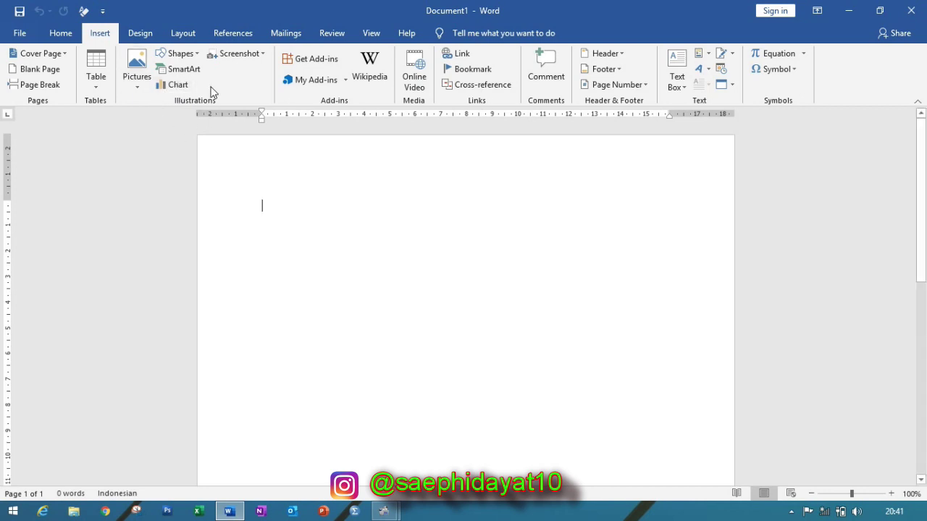
click(181, 86)
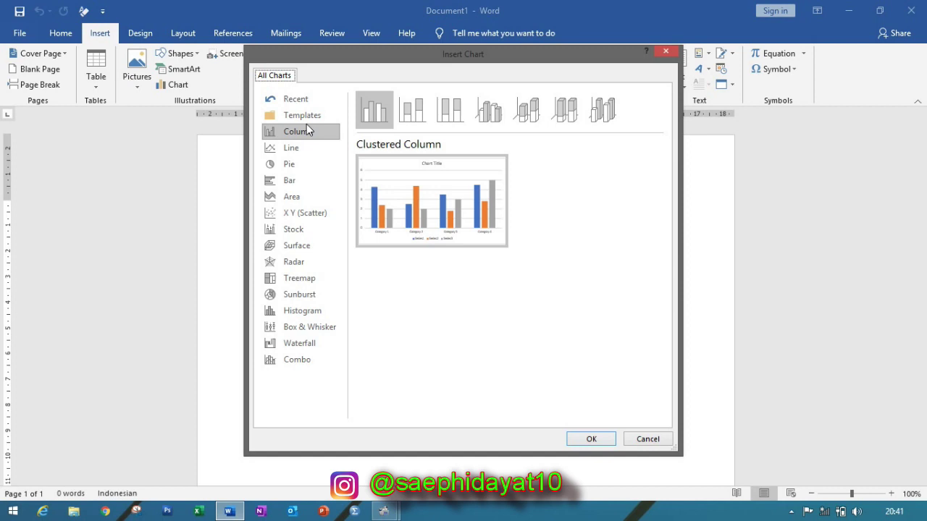
- Look through the available chart categories, including Line, Pie, Bar, Area, X Y (Scatter), Stock, Surface, Histogram and Templates
click(290, 149)
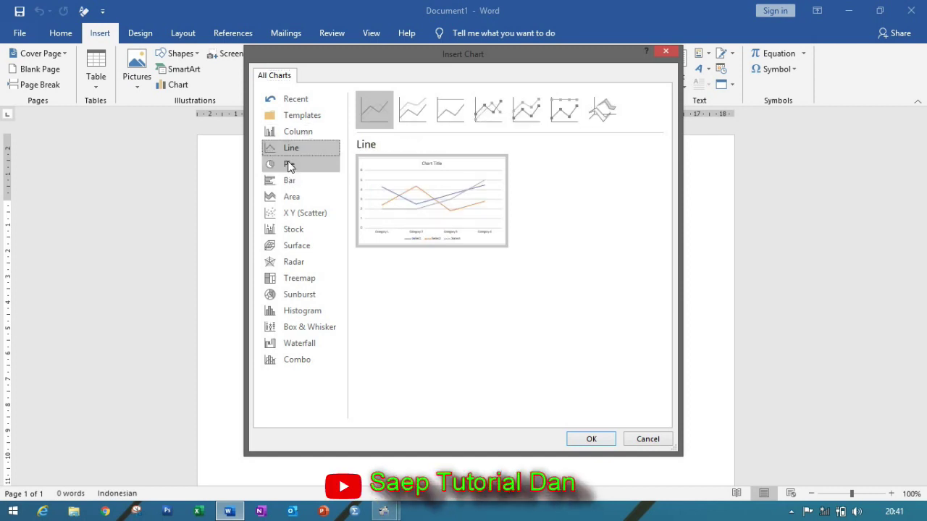
click(289, 165)
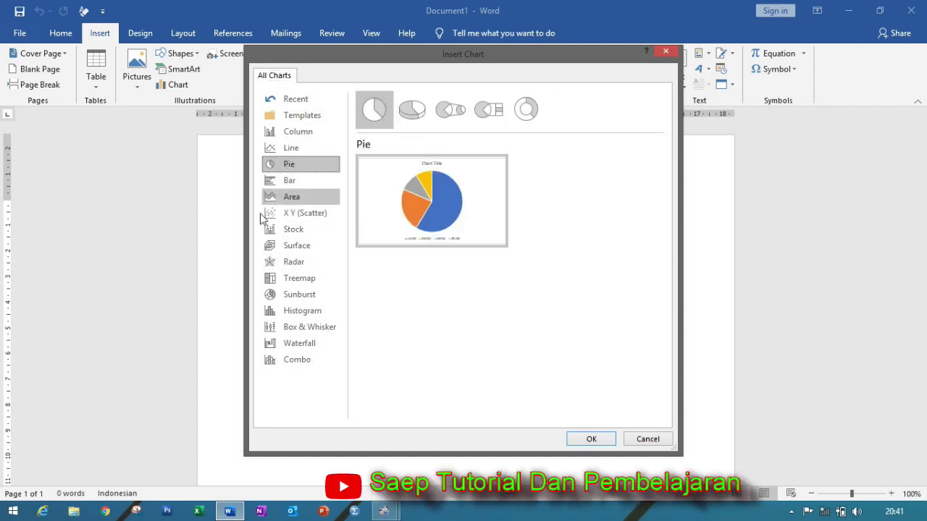
click(282, 181)
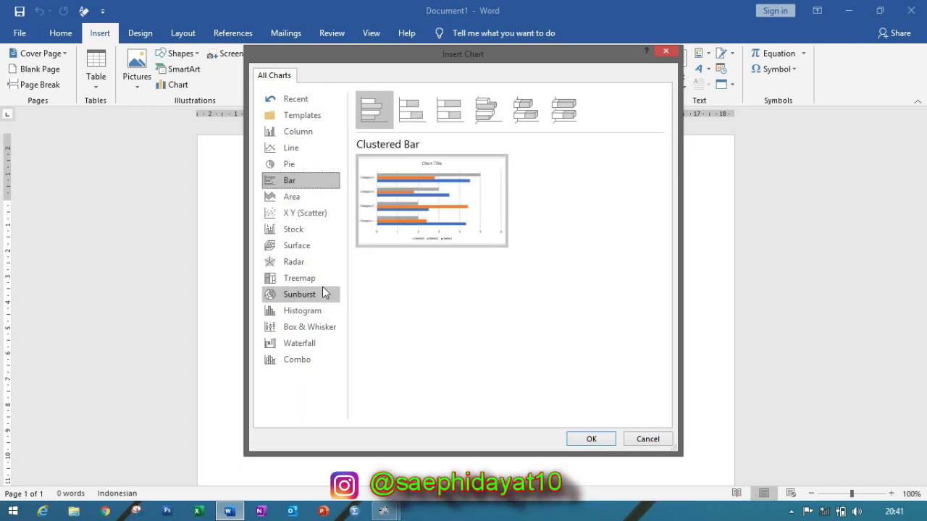
click(292, 202)
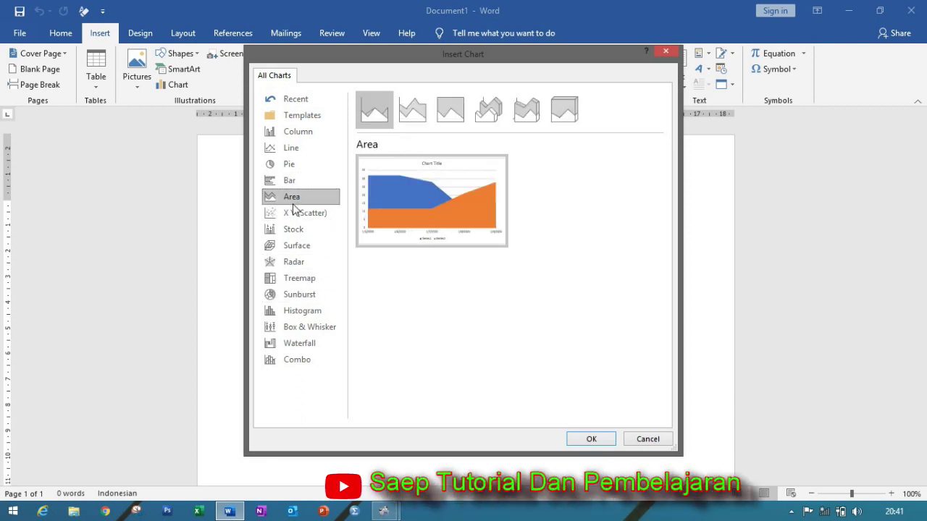
click(293, 215)
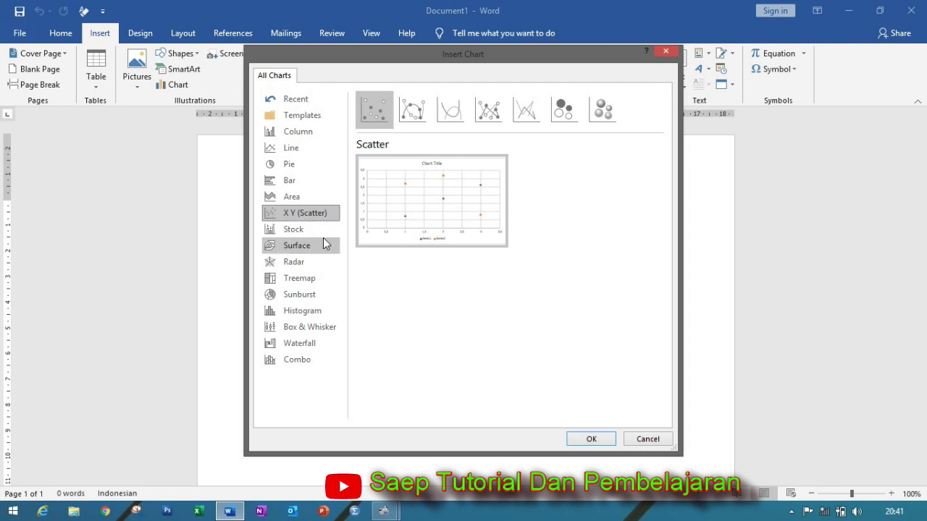
click(314, 227)
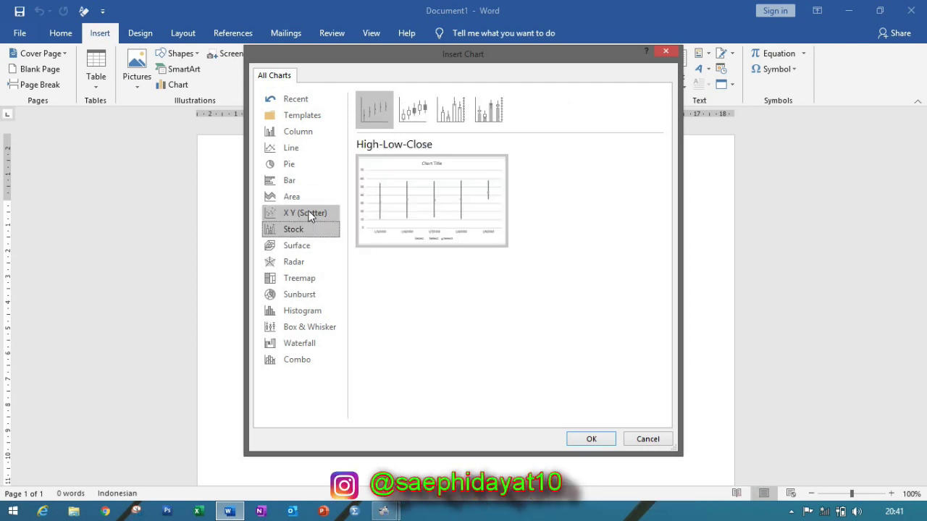
click(309, 213)
mouse_move(431, 235)
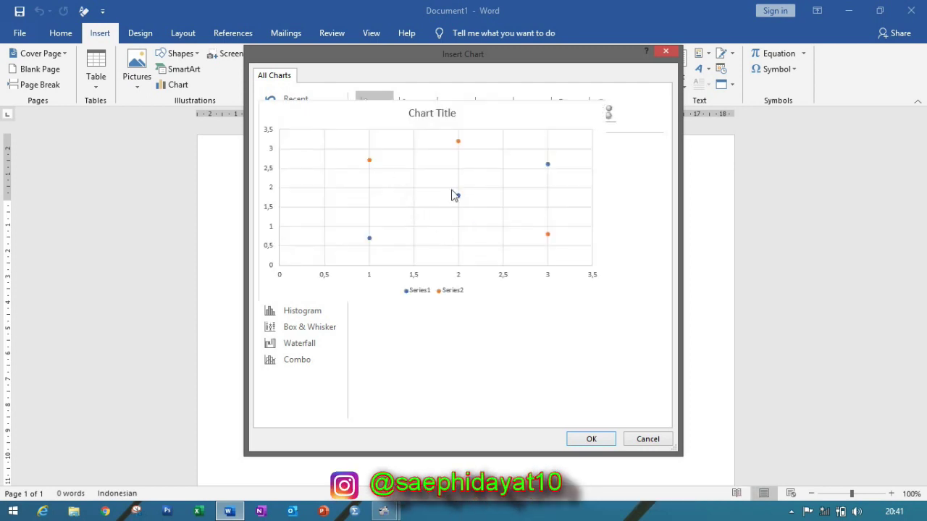
click(289, 235)
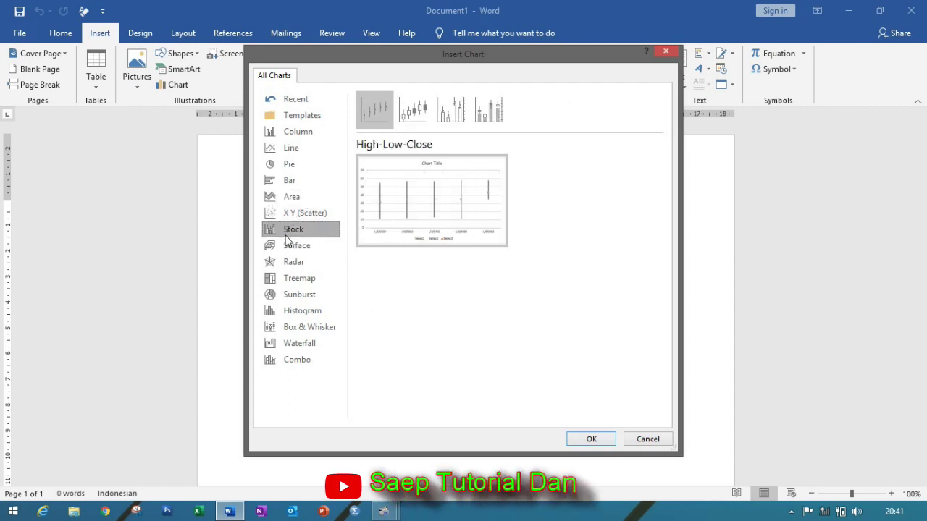
mouse_move(389, 208)
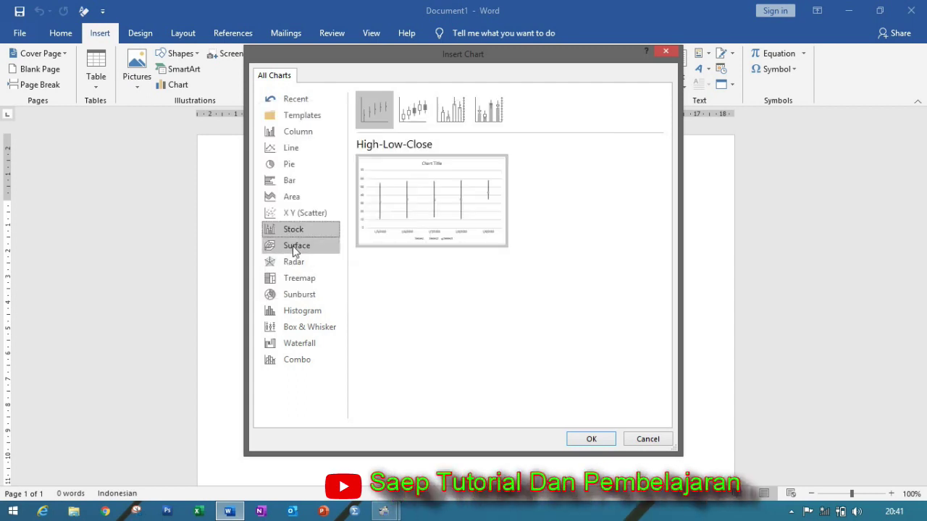
click(295, 246)
mouse_move(394, 223)
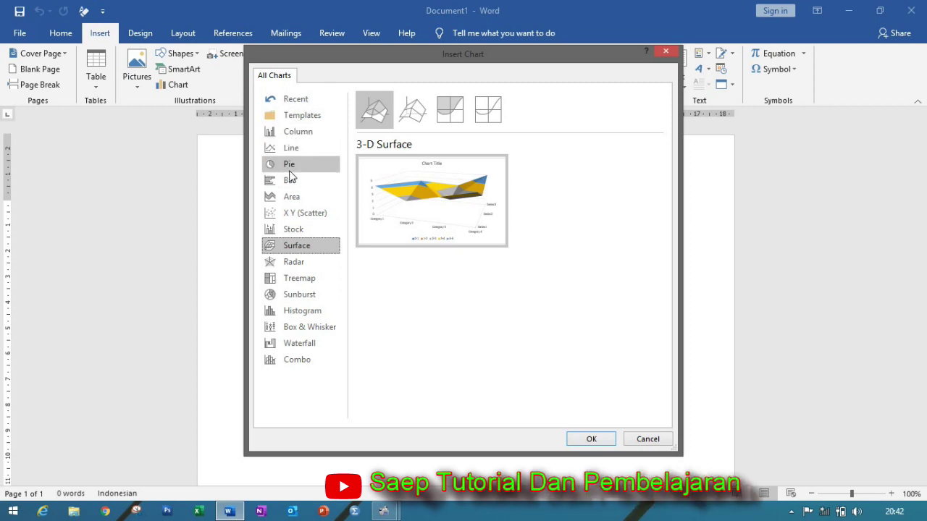
click(287, 215)
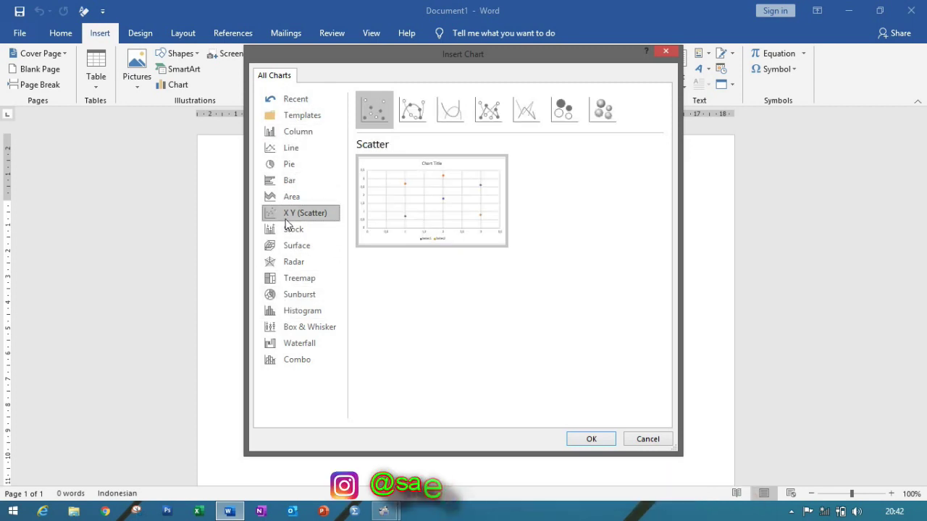
click(289, 312)
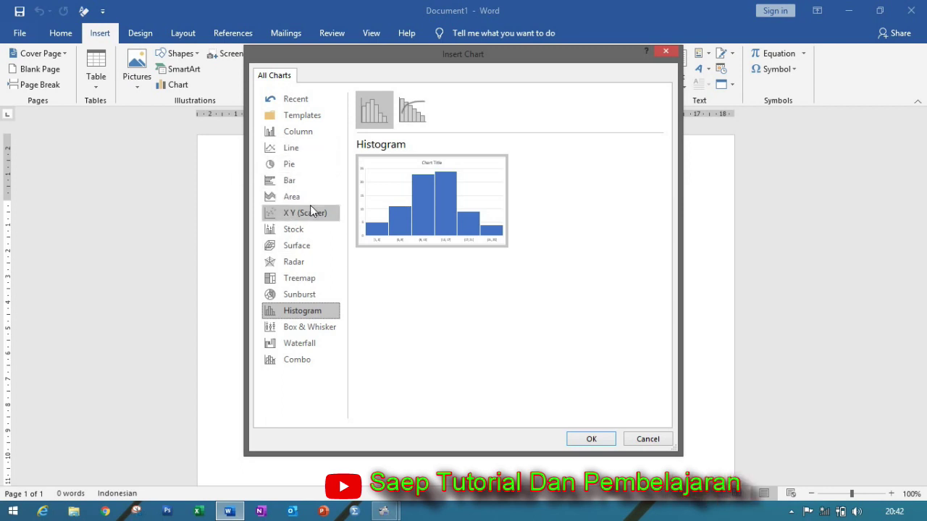
click(289, 138)
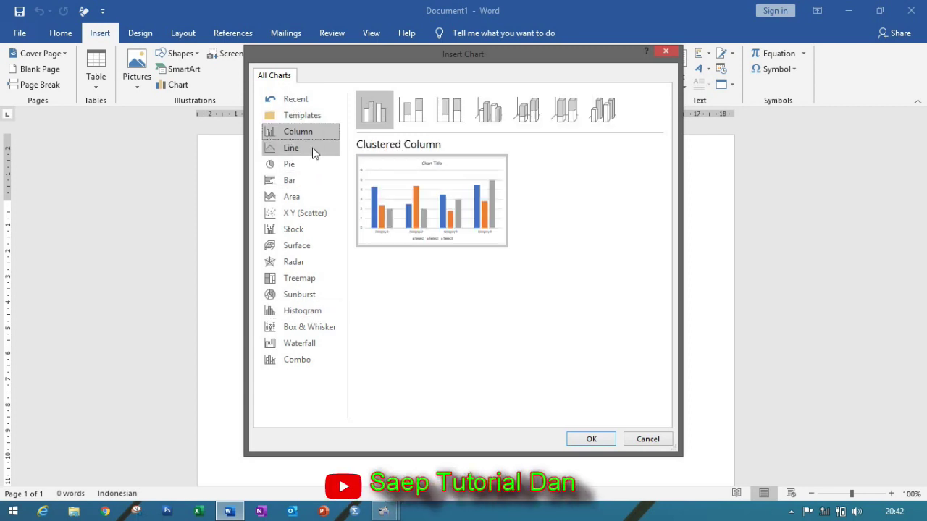
click(289, 117)
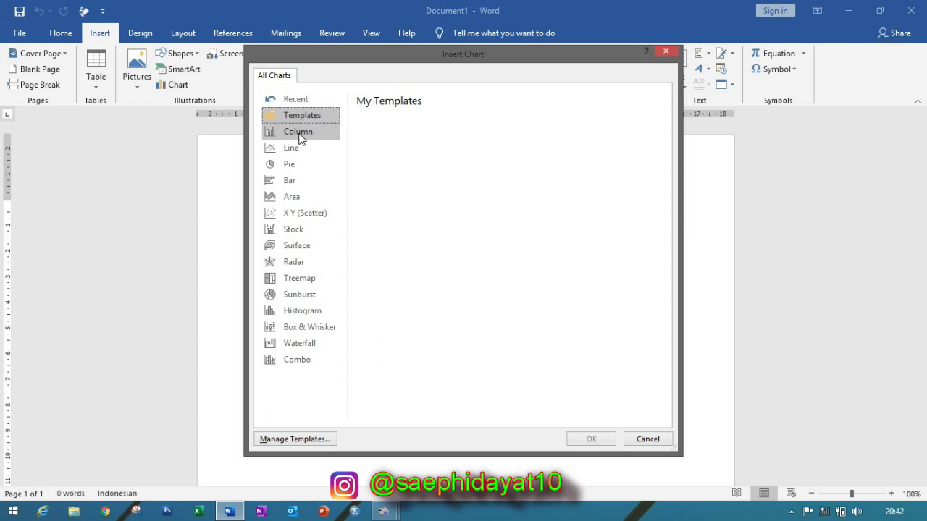
- Preview the Column chart variants, from clustered, stacked and 100% stacked to their 3-D versions and 3-D Column
click(298, 134)
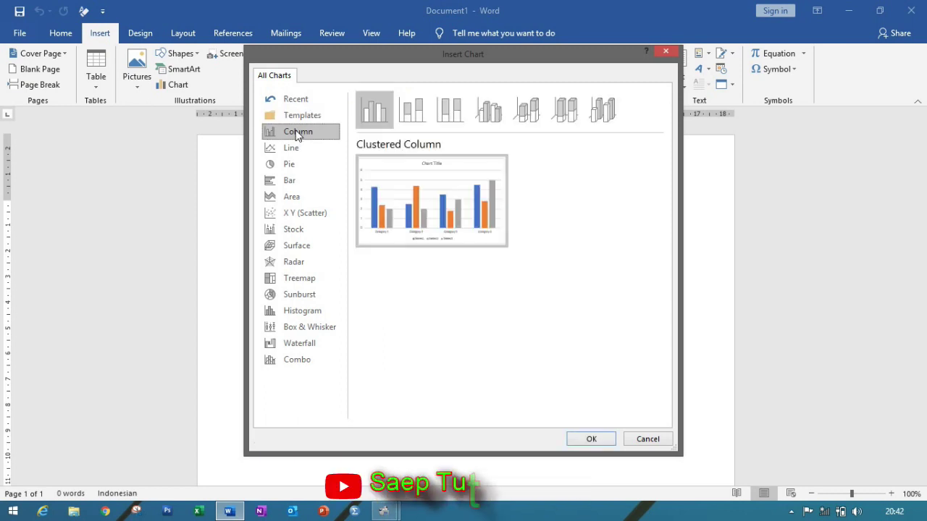
click(416, 120)
click(384, 115)
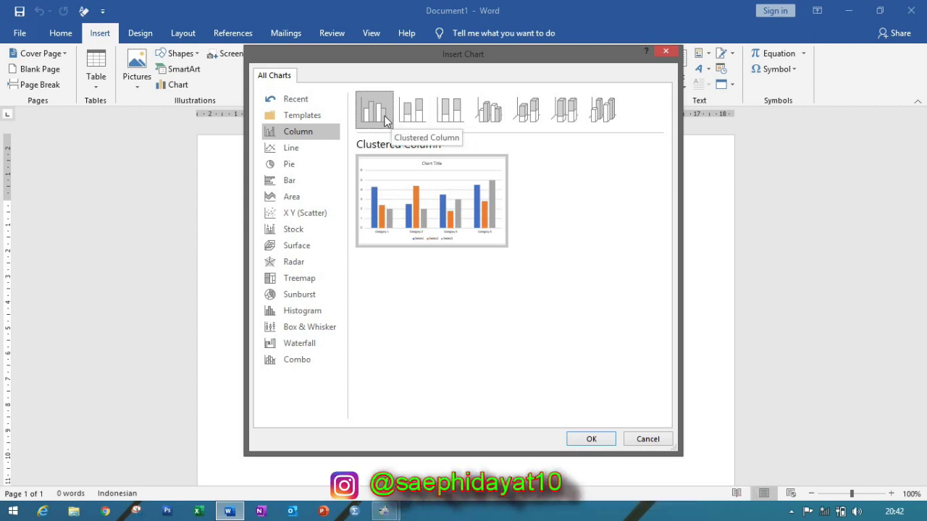
click(419, 121)
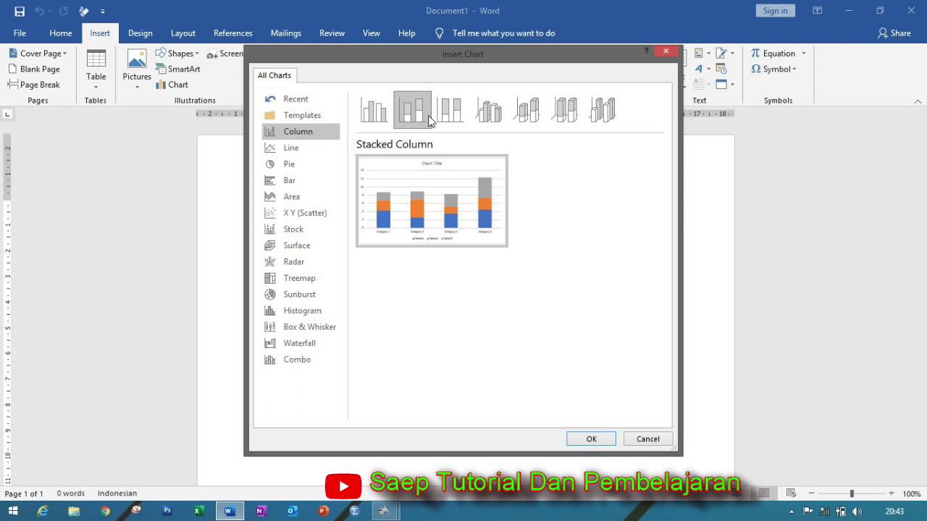
click(443, 118)
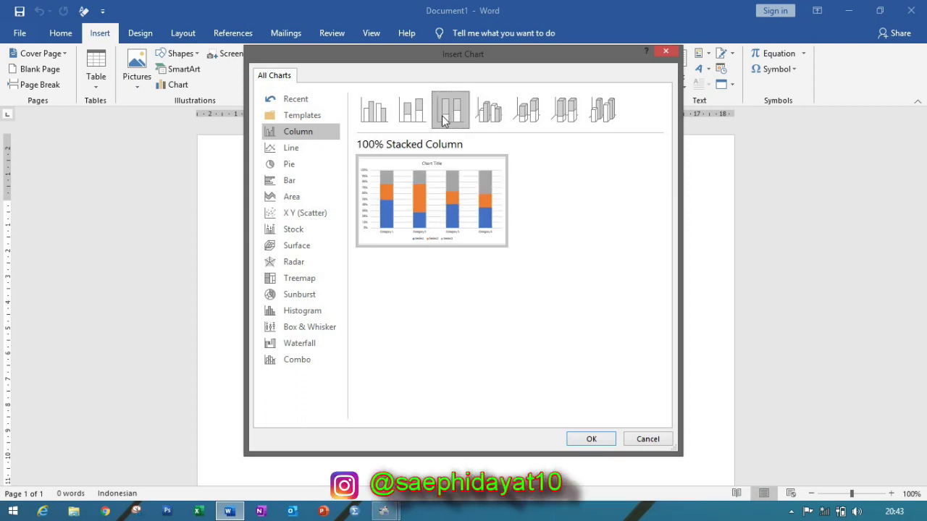
click(487, 124)
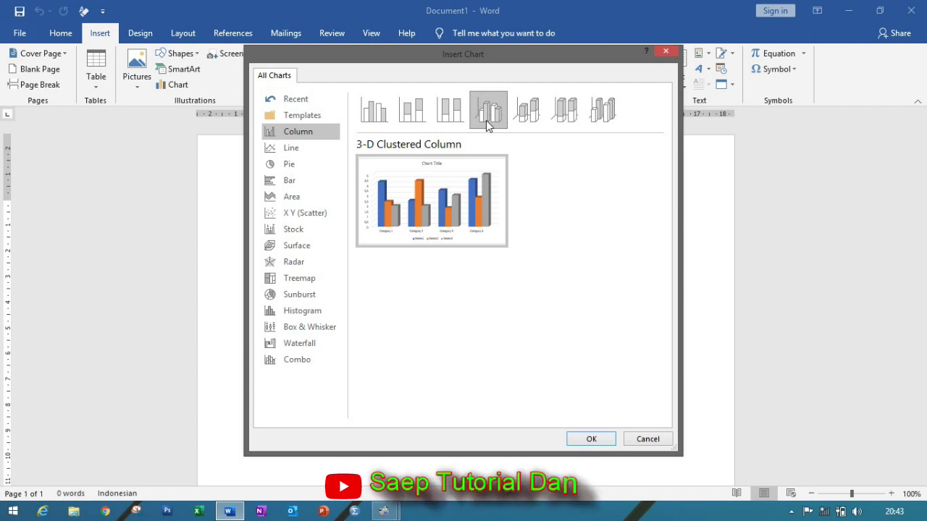
click(529, 114)
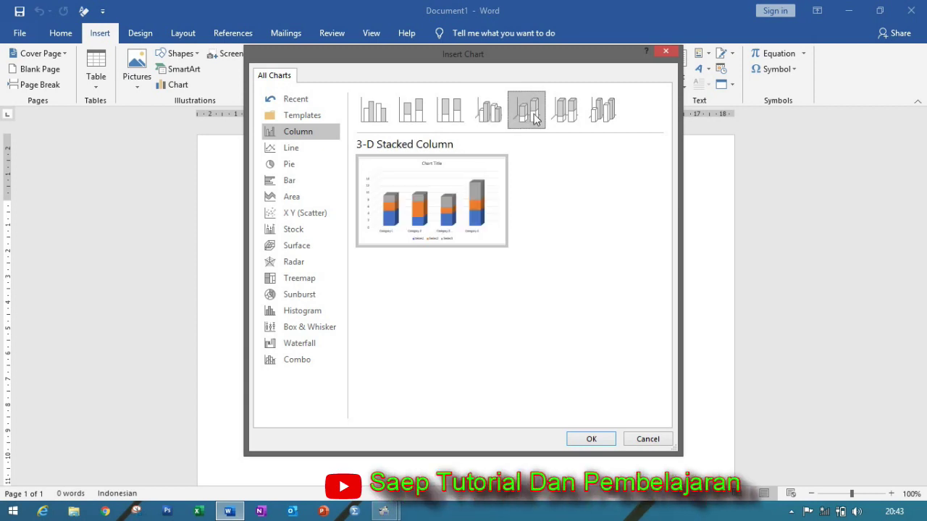
click(559, 118)
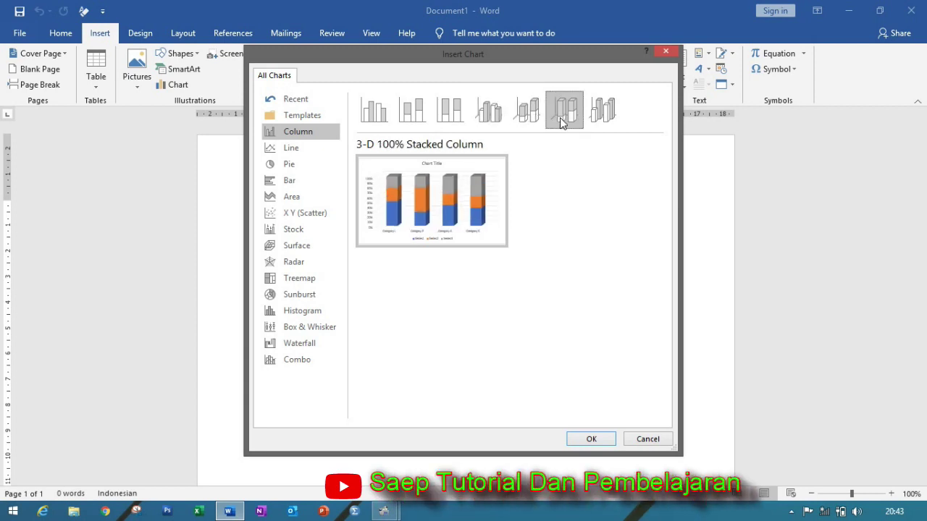
click(593, 120)
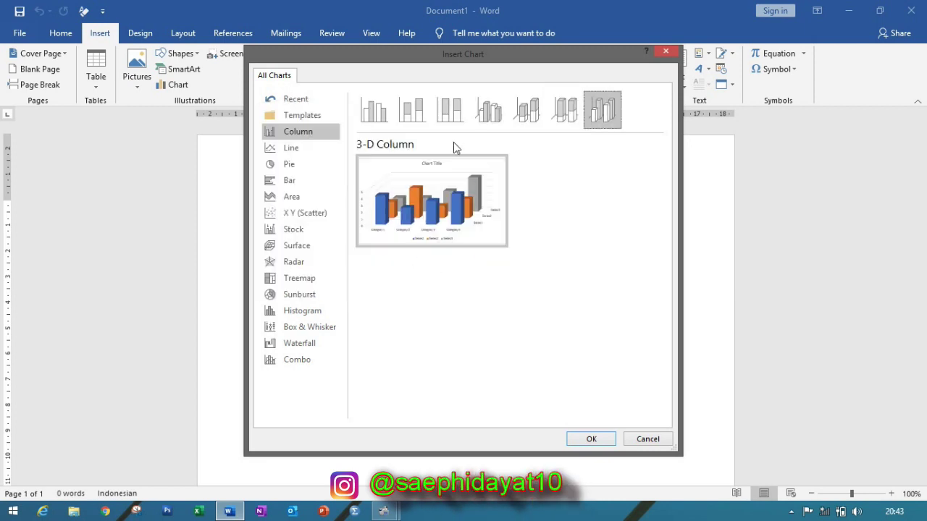
mouse_move(438, 200)
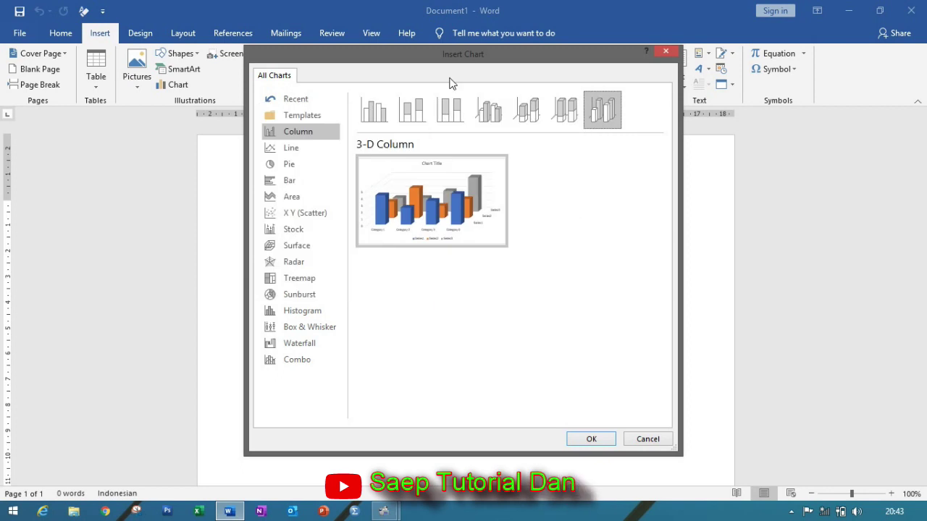
- Insert a Clustered Column chart into the document
click(359, 123)
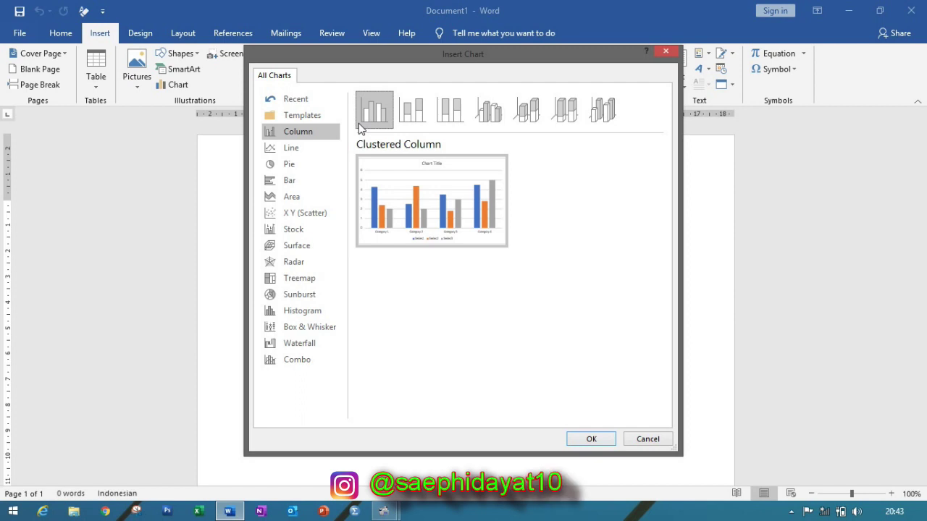
click(593, 437)
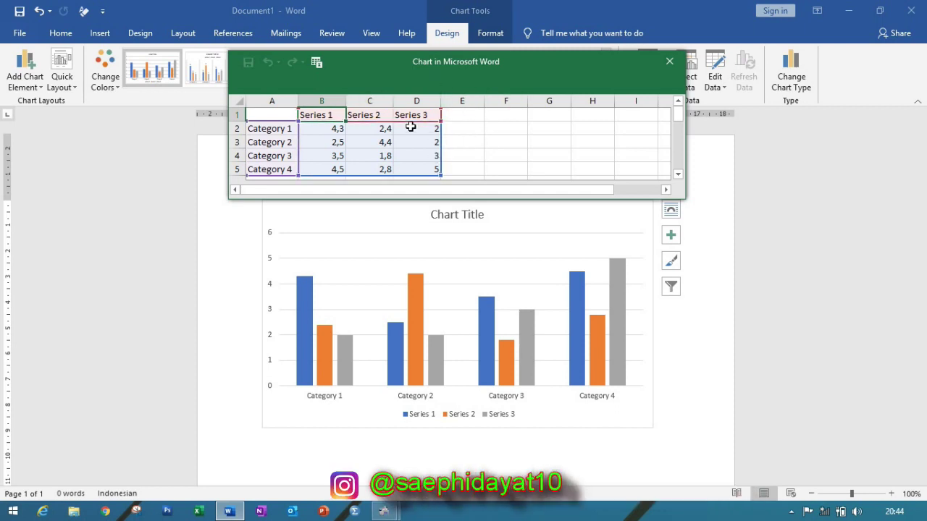
- Rename the first series heading in cell B1 of the chart data as "spesies 1"
click(411, 127)
click(369, 127)
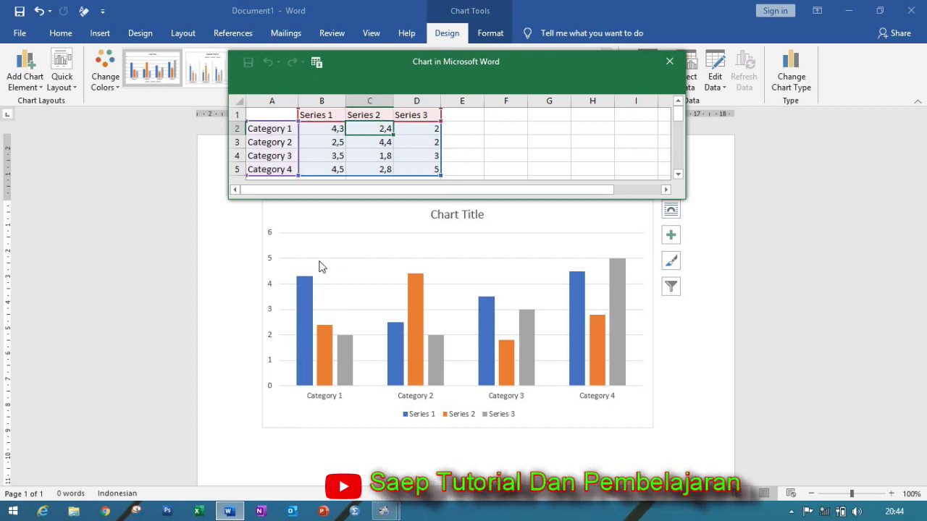
click(310, 117)
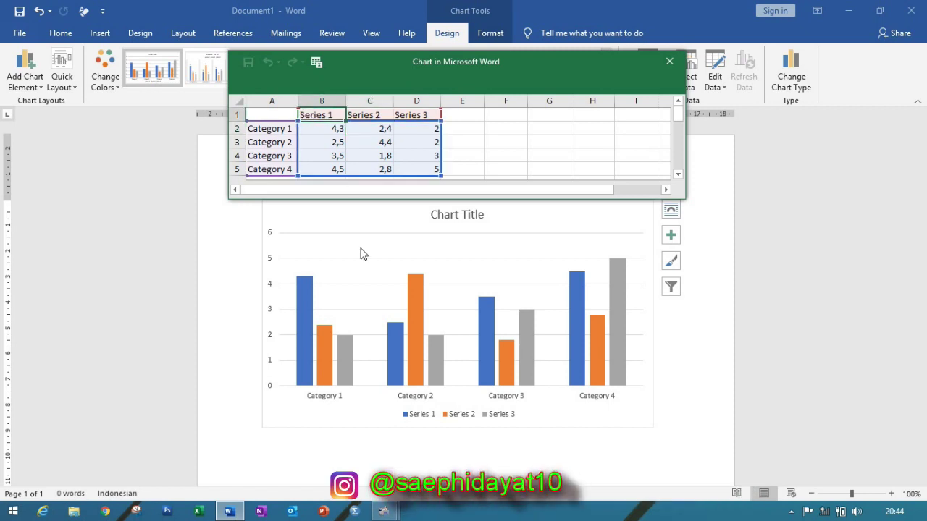
text(spesies)
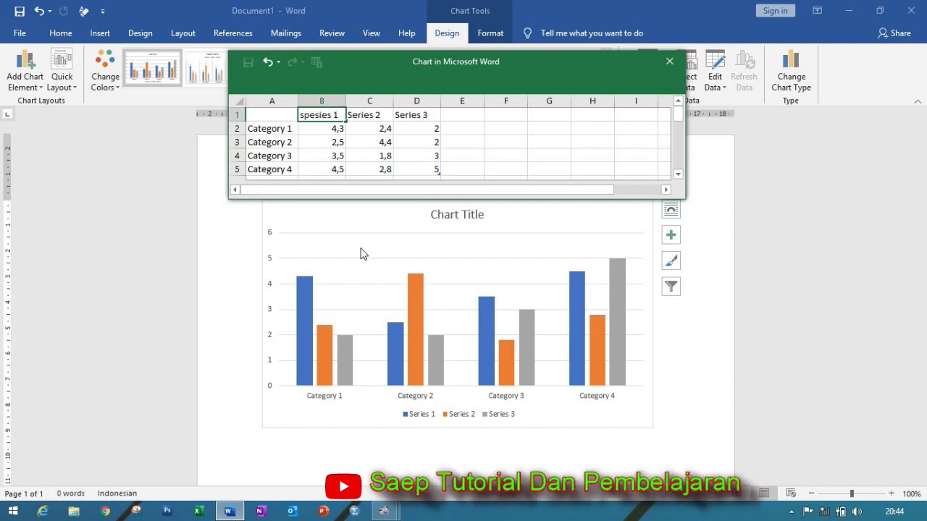
key(Tab)
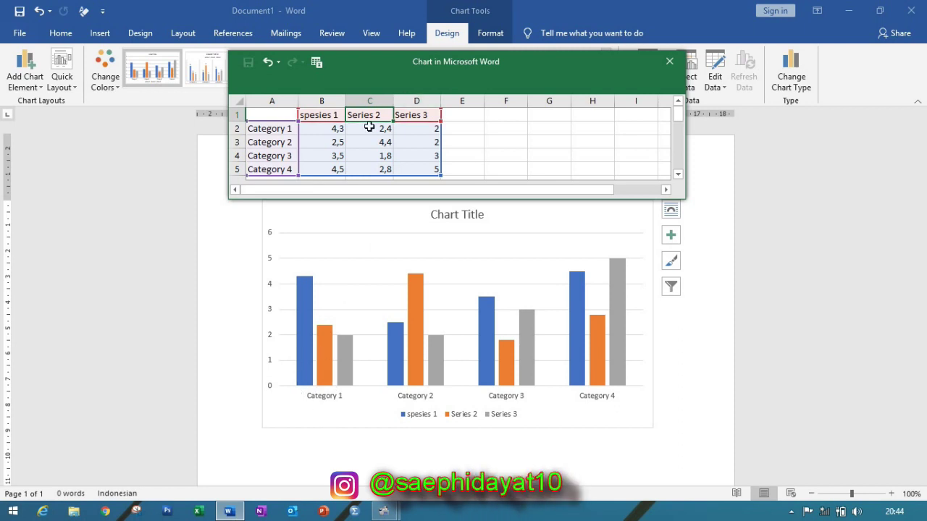
- Rename the second series heading in cell C1 of the chart data as "Spesies 2"
click(327, 361)
click(328, 360)
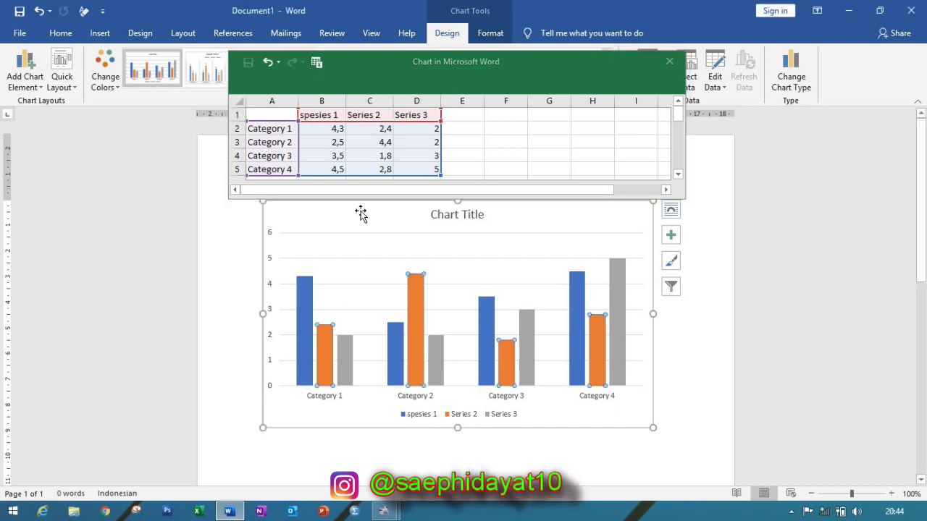
click(378, 119)
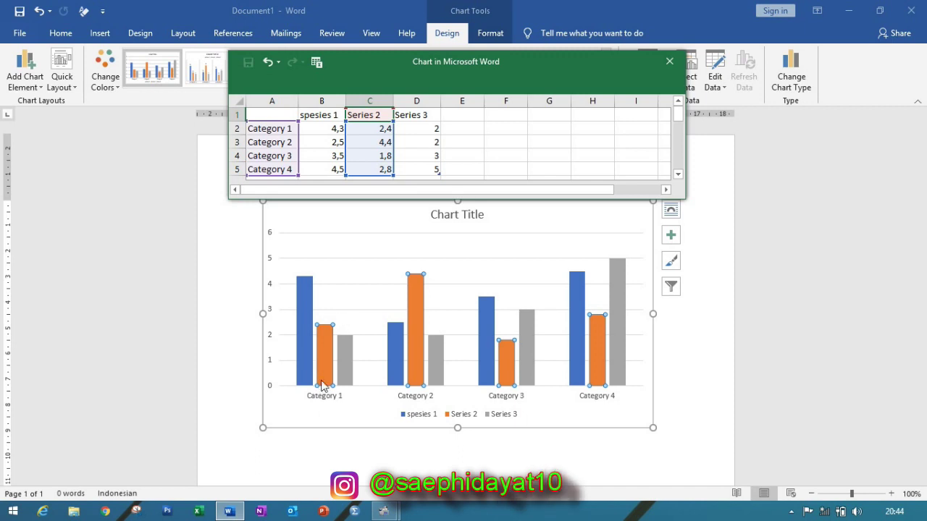
click(371, 116)
text(Spesies)
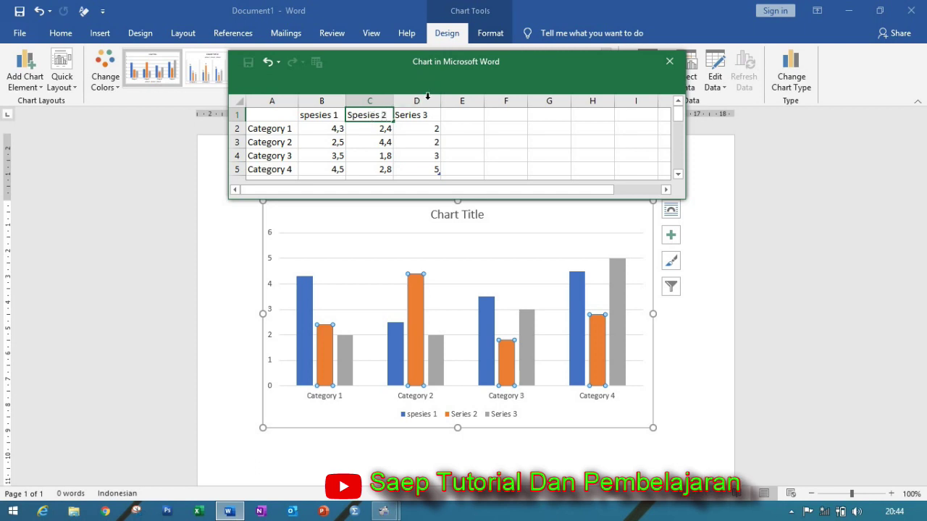
click(420, 119)
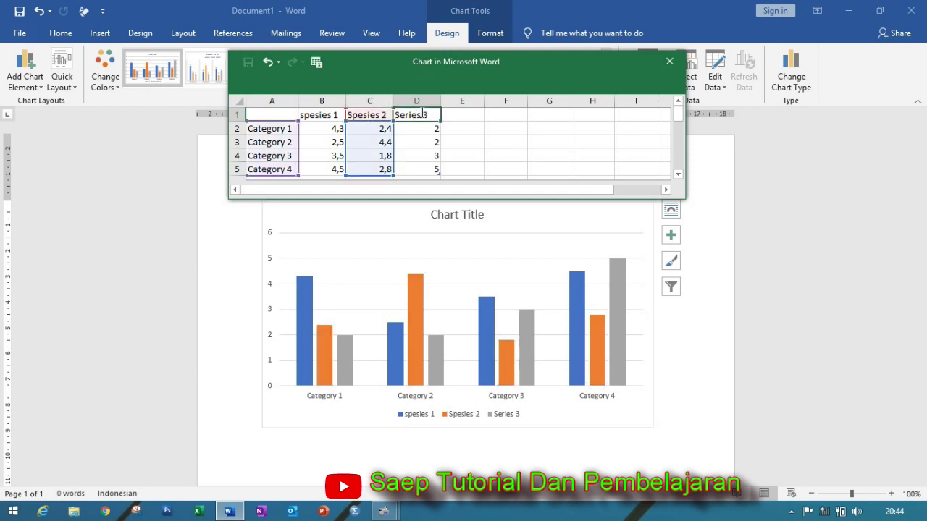
- Rename the third series heading in cell D1 as "Spesies 3" and the first category in cell A2 as "populasi 1"
text(Spesies)
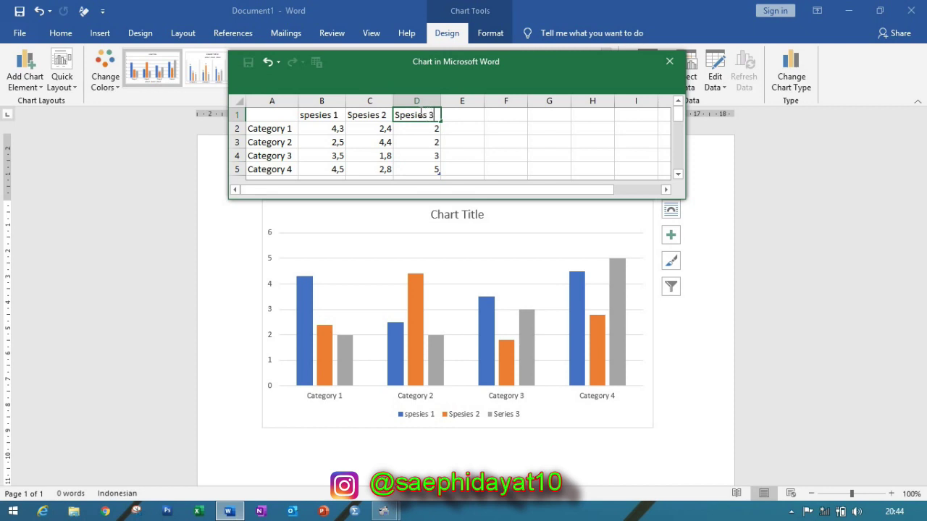
click(267, 129)
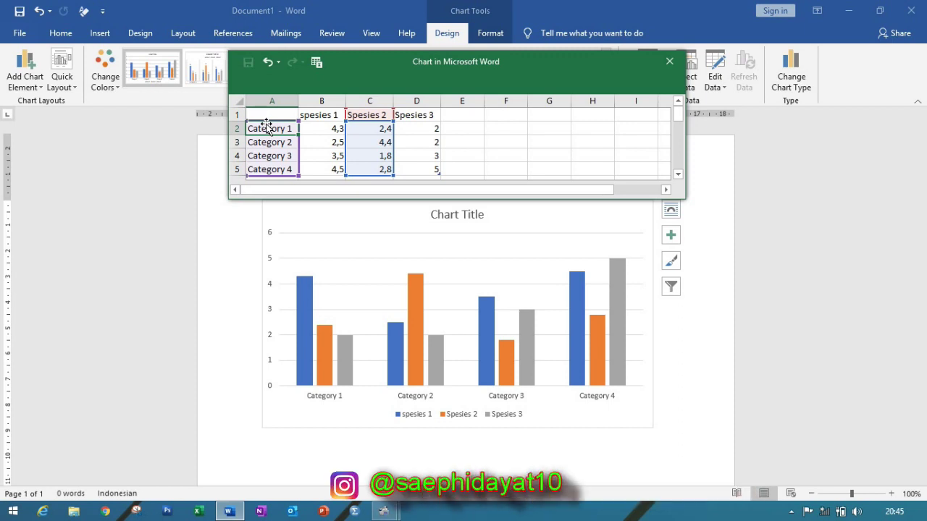
text(popula)
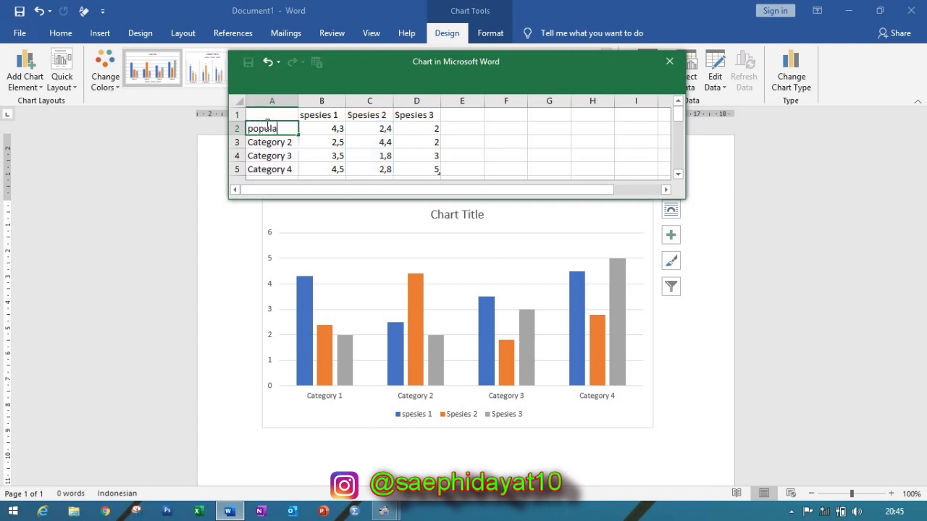
text(si 1)
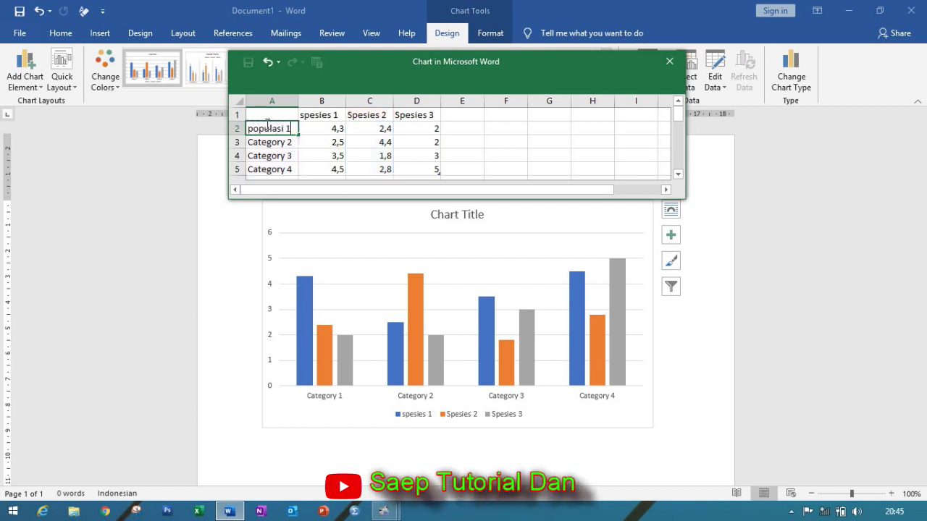
key(Tab)
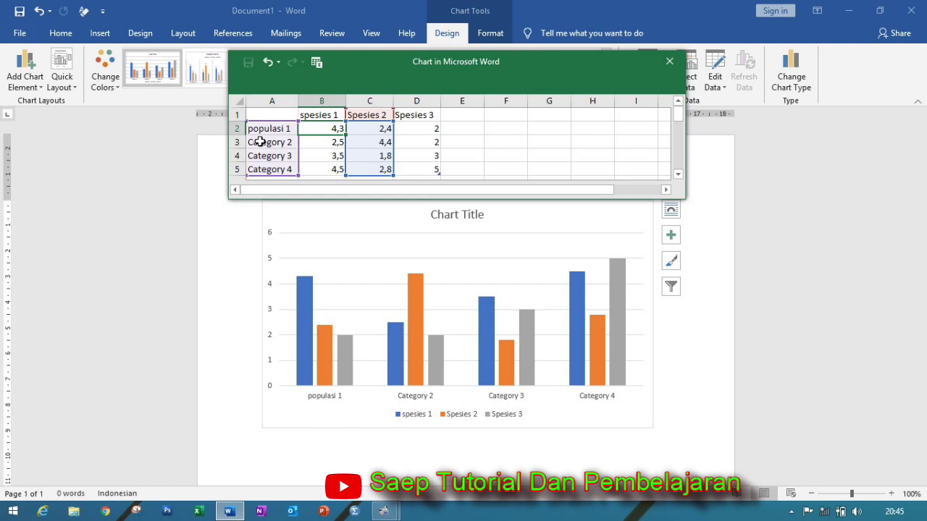
- Rename the second category in cell A3 of the chart data as "populasi 2"
click(259, 142)
text(popua)
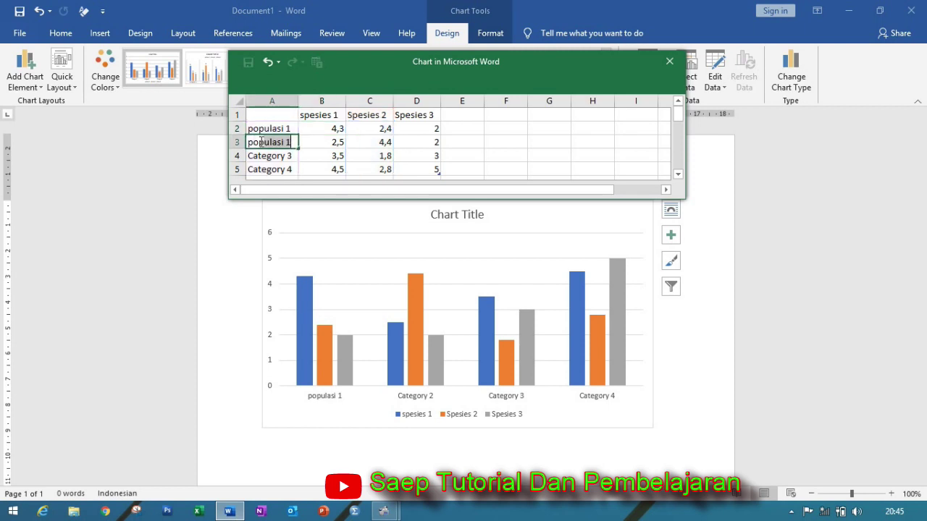
key(BackSpace)
text(lasi 2)
key(Return)
- Rename the categories in cells A4 and A5 of the chart data as "populasi 3" and "populasi 4"
text(pos)
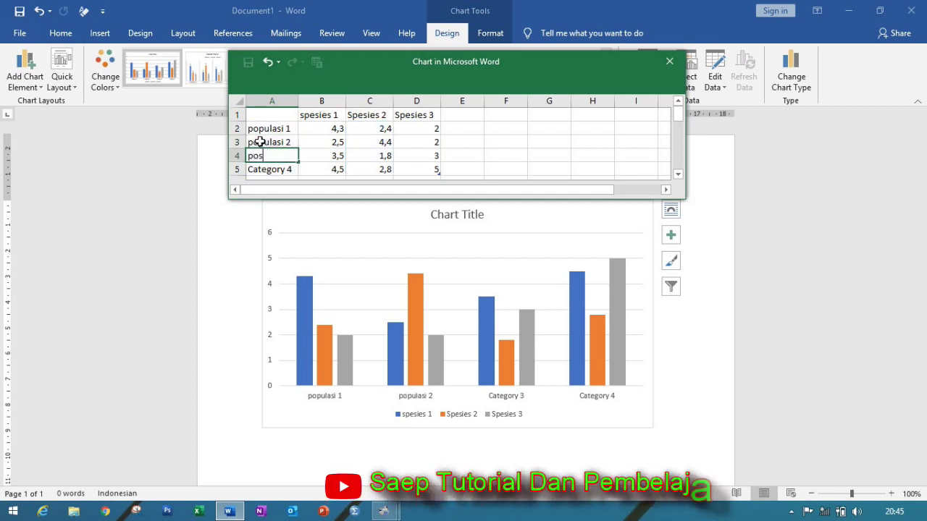
key(BackSpace)
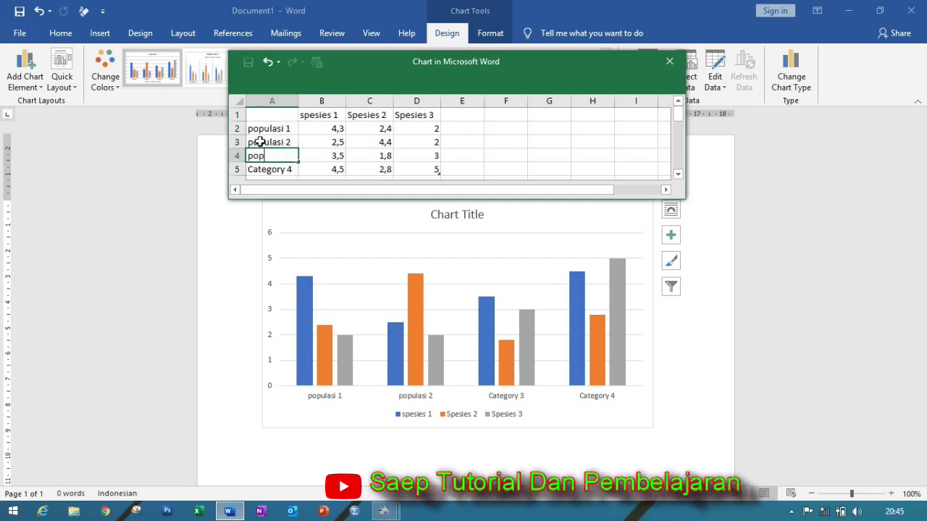
text(pulasi 3)
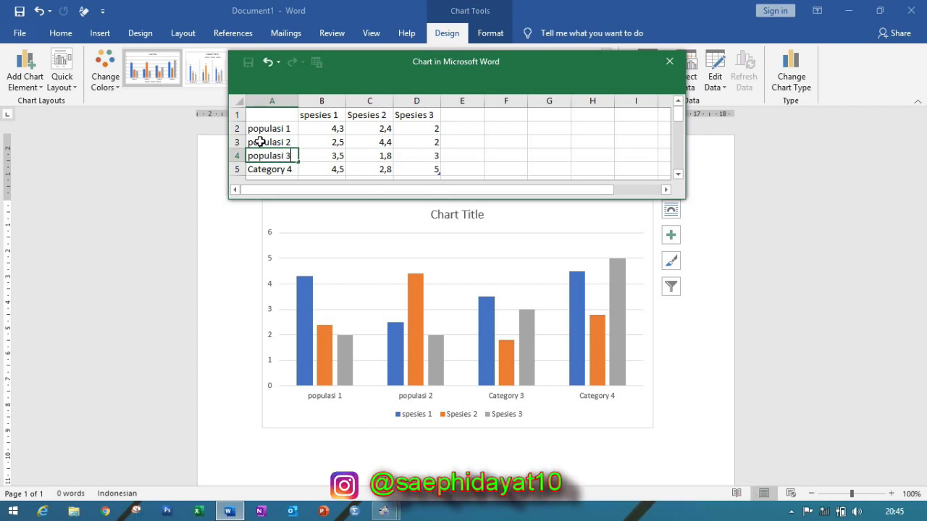
key(Return)
text(pop)
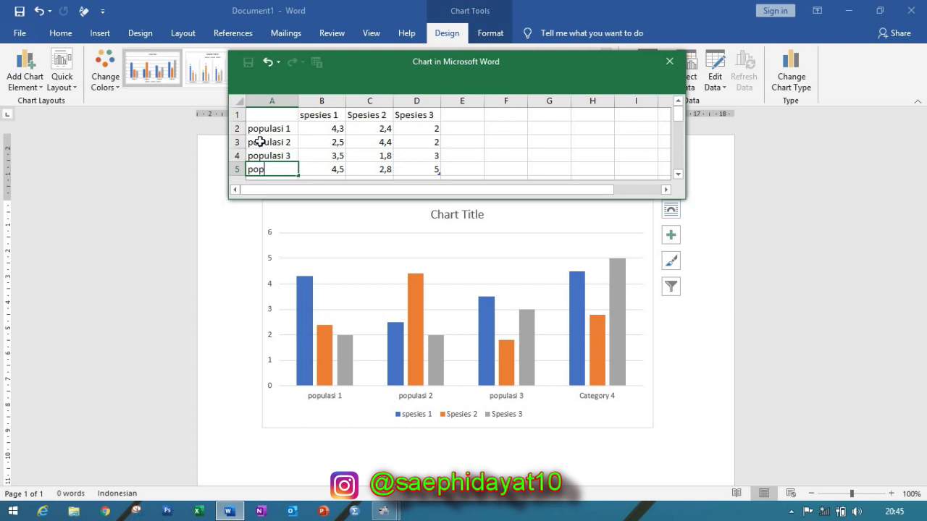
text(ulasi 4)
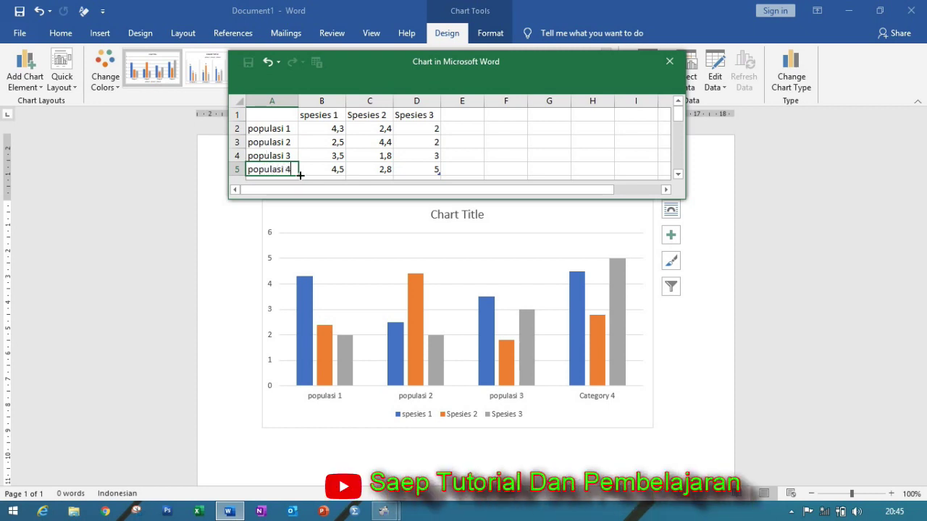
click(407, 167)
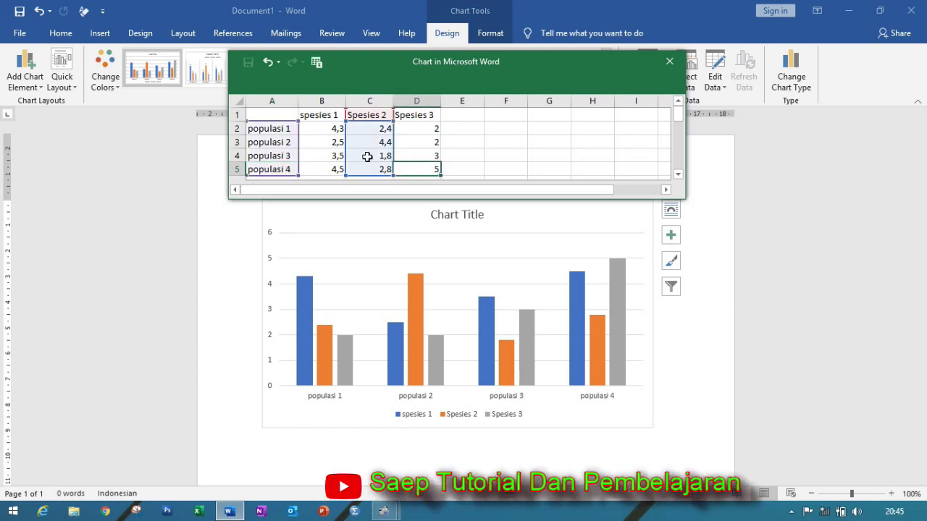
- Close the chart data sheet and display the chart's layout options
click(319, 142)
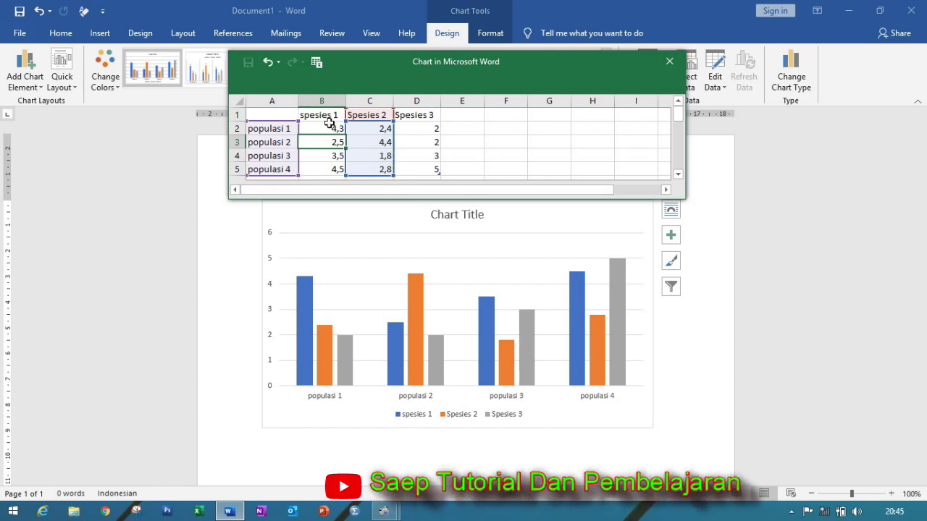
drag(394, 65, 233, 118)
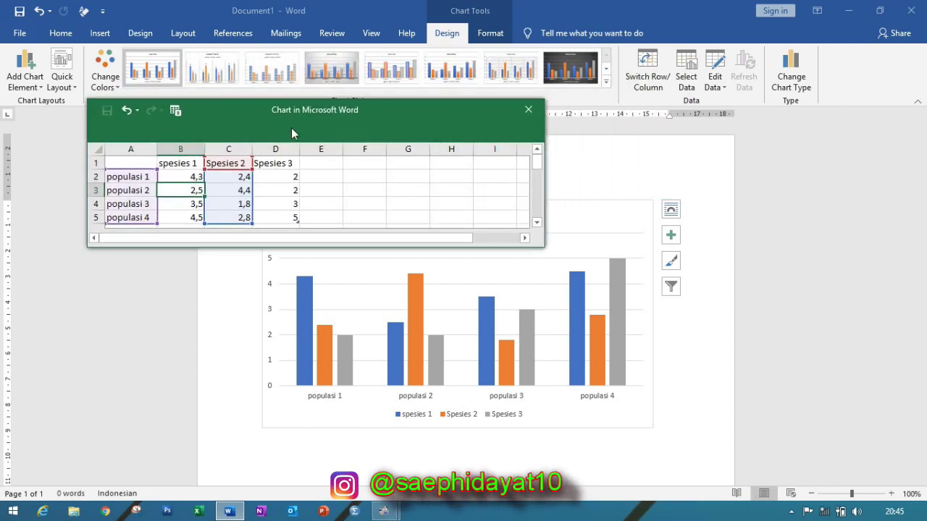
click(527, 113)
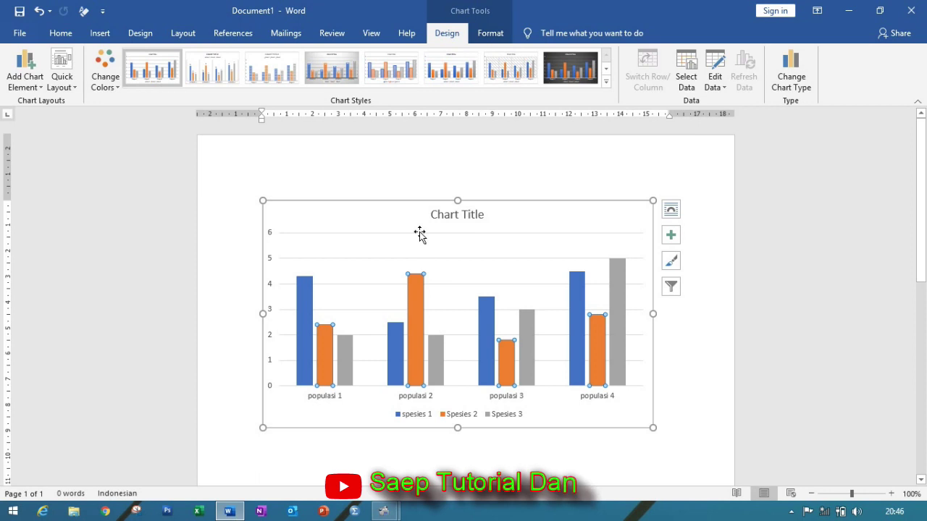
click(671, 211)
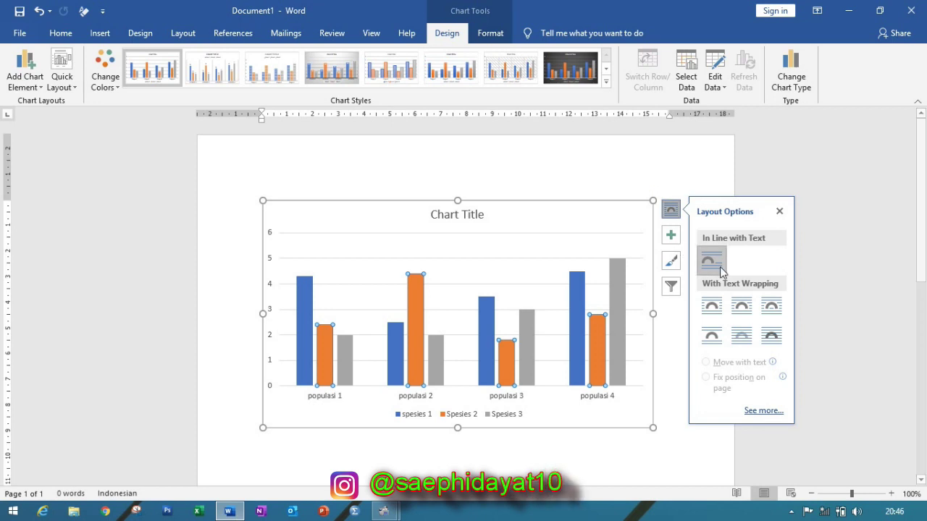
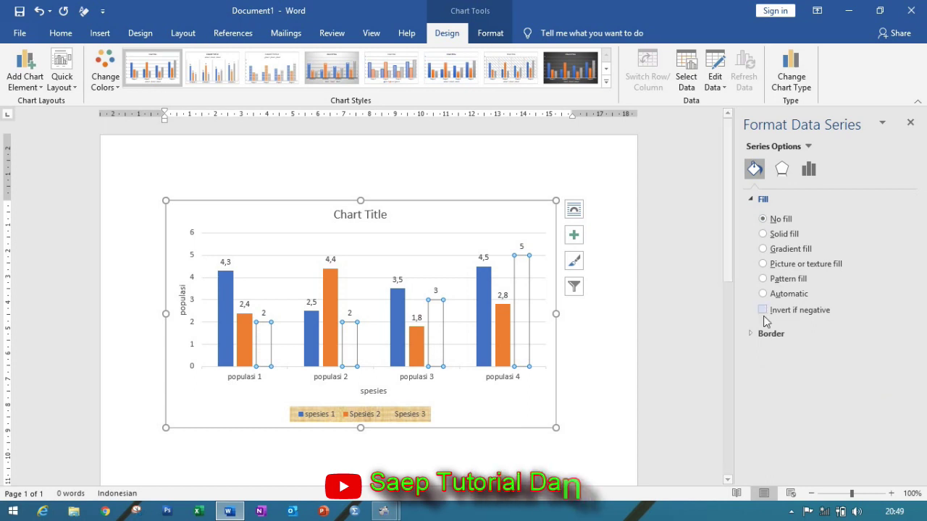
- Try a solid fill on the Spesies 3 columns, then apply a picture or texture fill to them
click(763, 234)
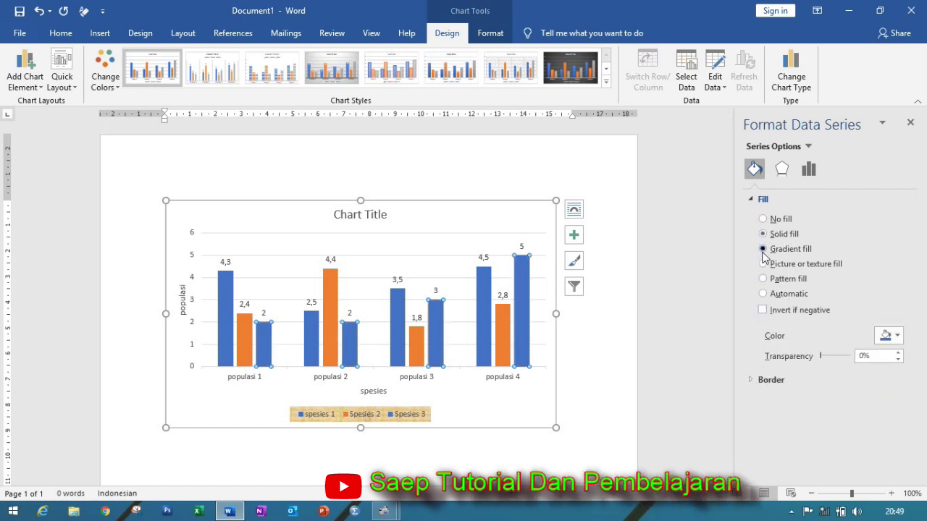
click(763, 264)
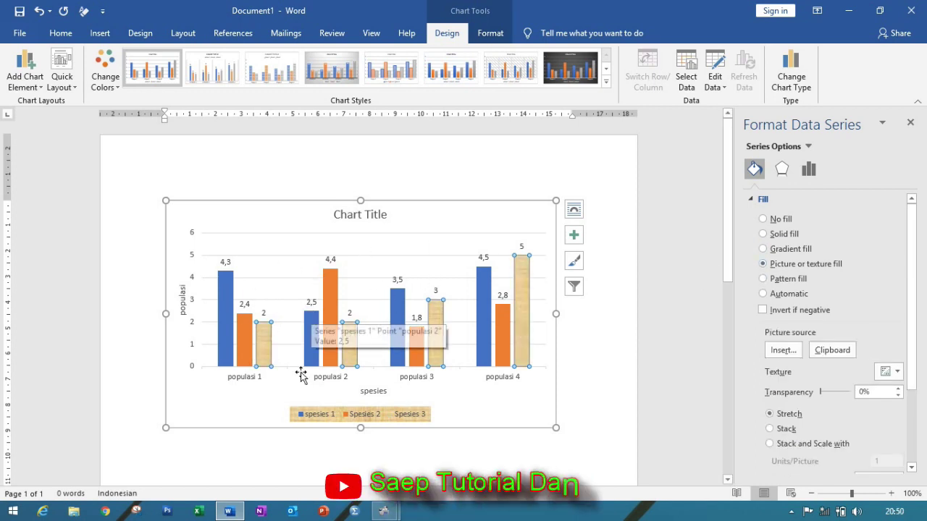
mouse_move(490, 366)
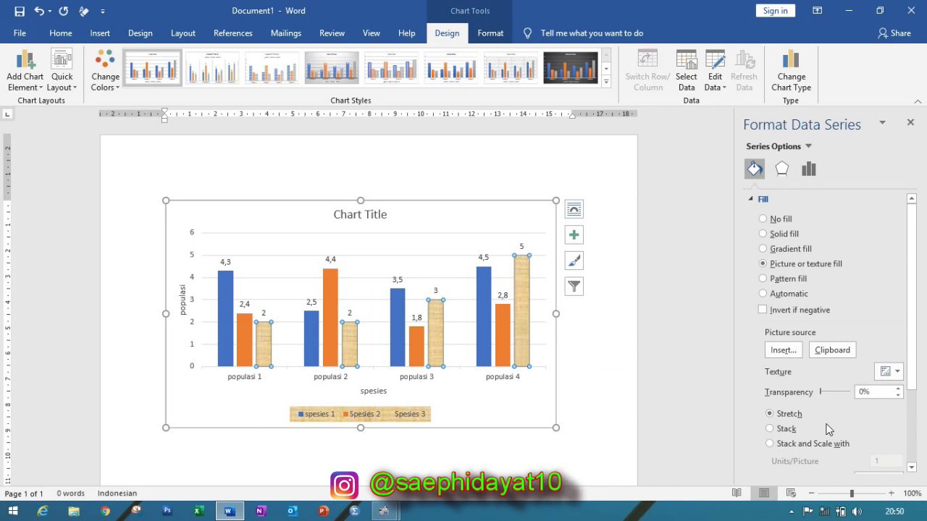
- Try the gradient and automatic border options on the Spesies 3 columns and settle on a solid line border
scroll(919, 357, down, 3)
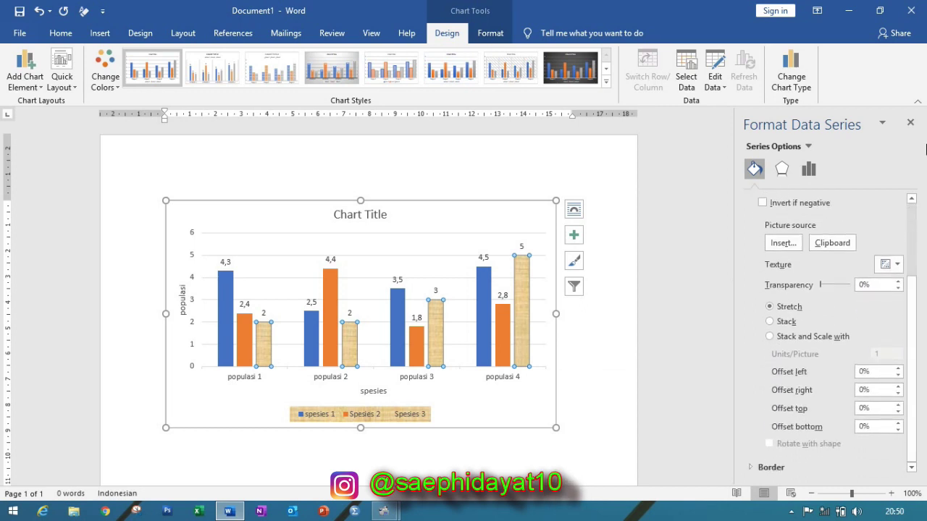
click(751, 467)
drag(915, 328, 911, 397)
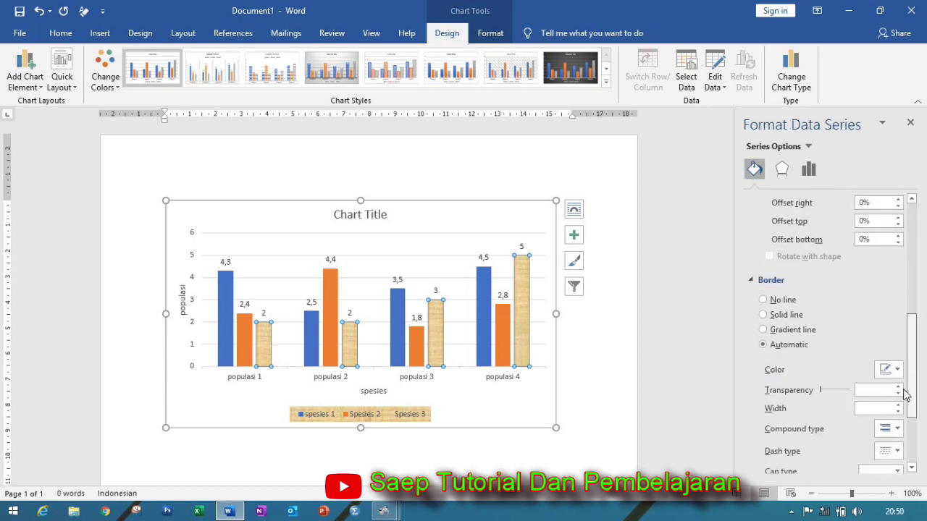
click(764, 330)
click(764, 345)
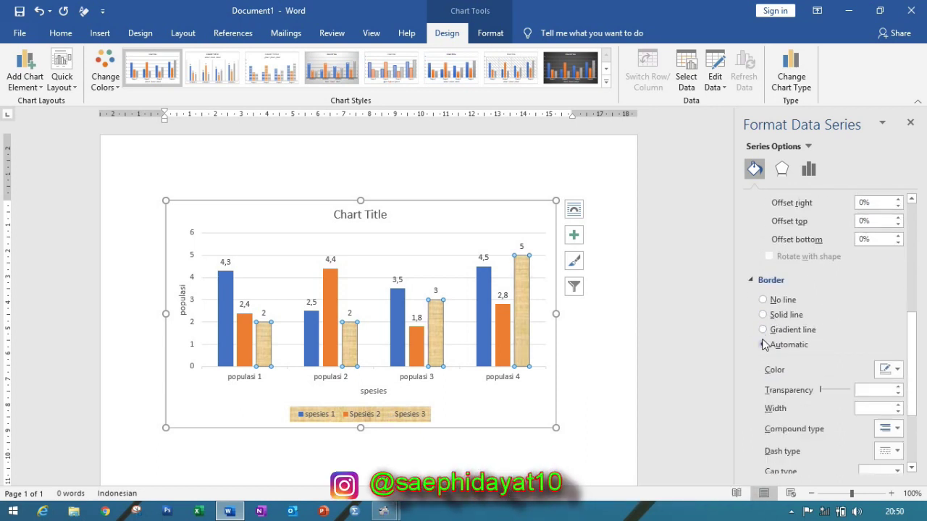
click(764, 332)
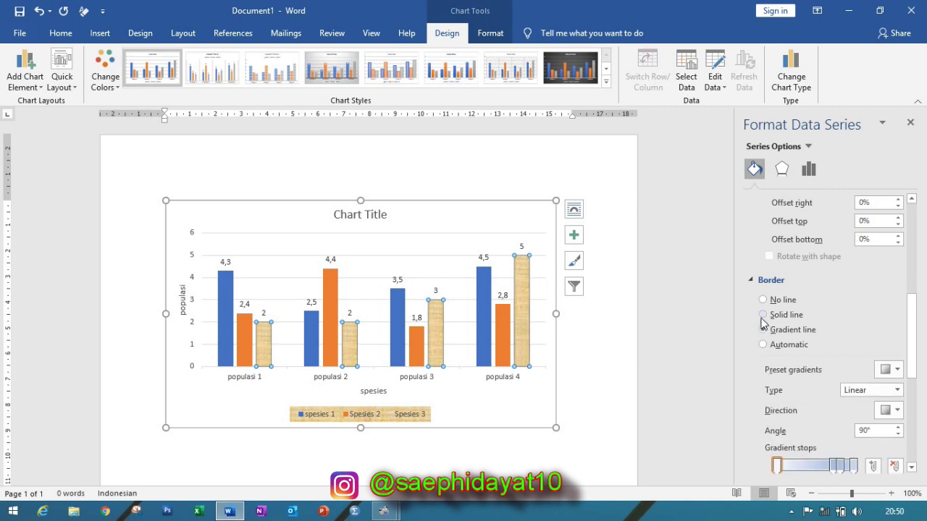
click(763, 318)
drag(911, 375, 909, 418)
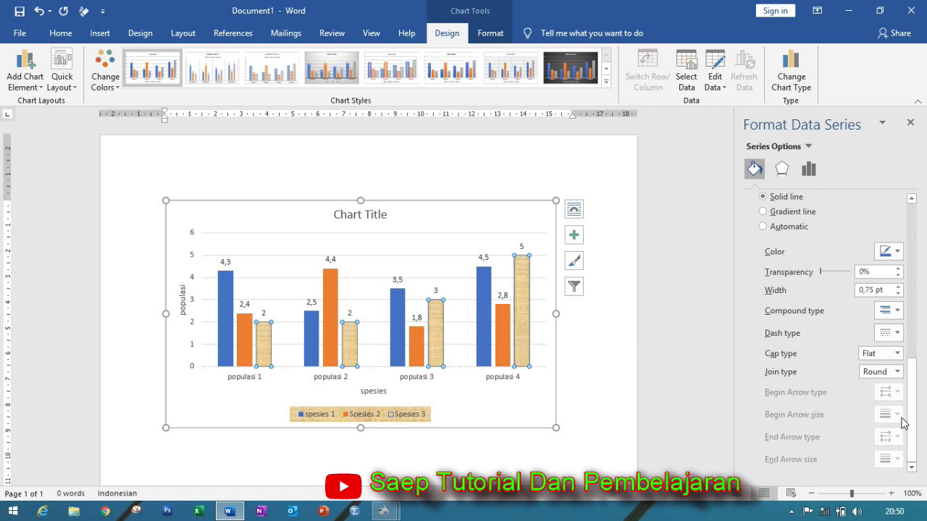
scroll(811, 203, up, 10)
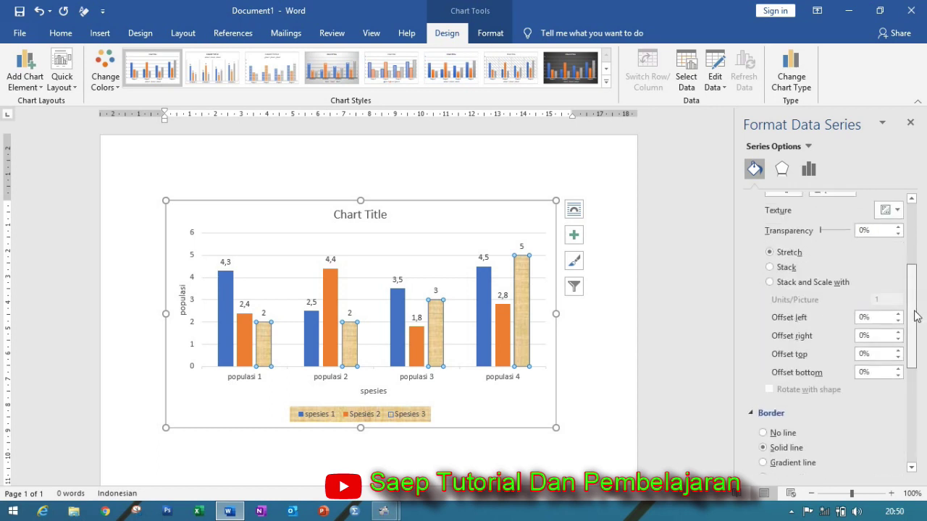
- Add a shadow to the Spesies 3 columns with its transparency set to 20%
click(782, 170)
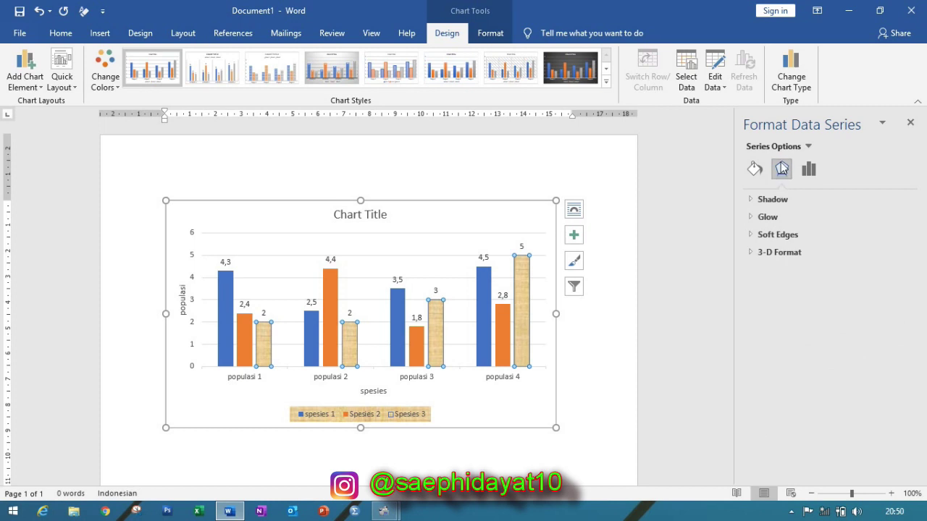
click(754, 199)
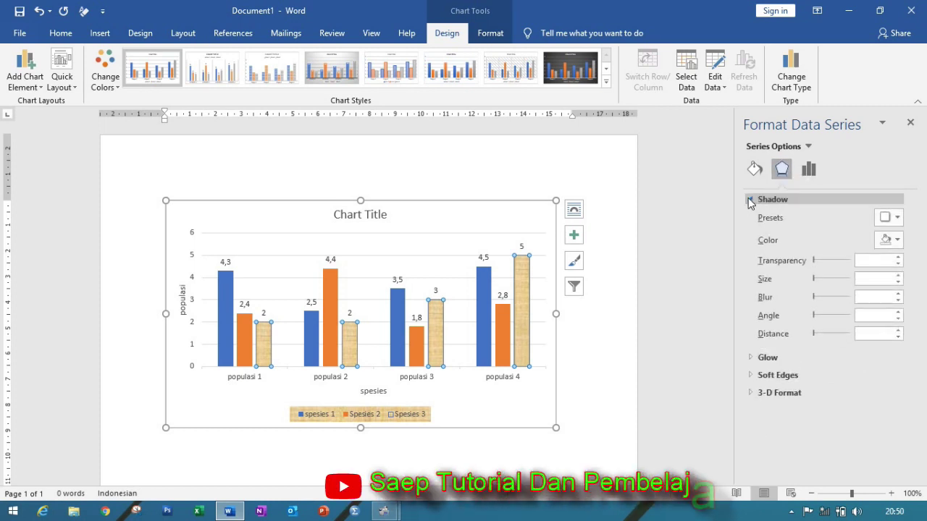
click(823, 261)
drag(822, 259, 823, 259)
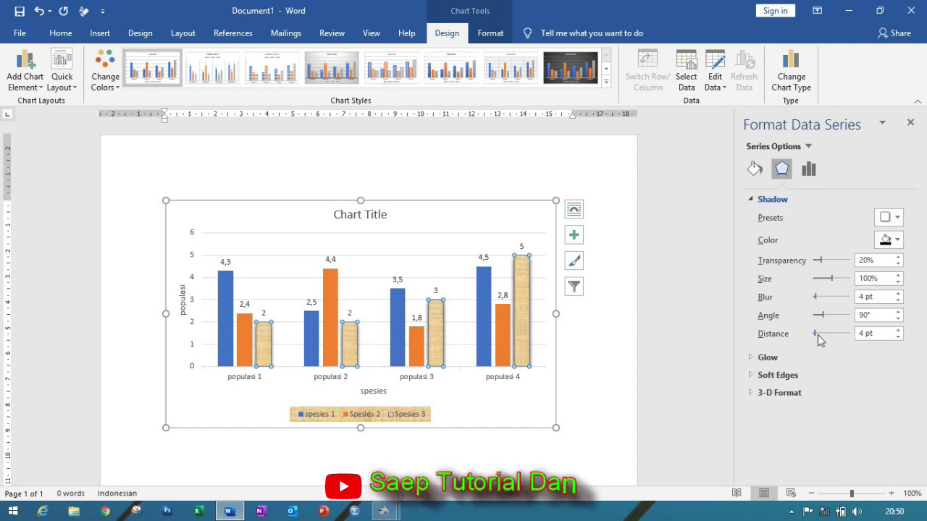
- Set the Spesies 3 shadow to a 27 pt blur, a 143° angle and a 30 pt distance
click(823, 298)
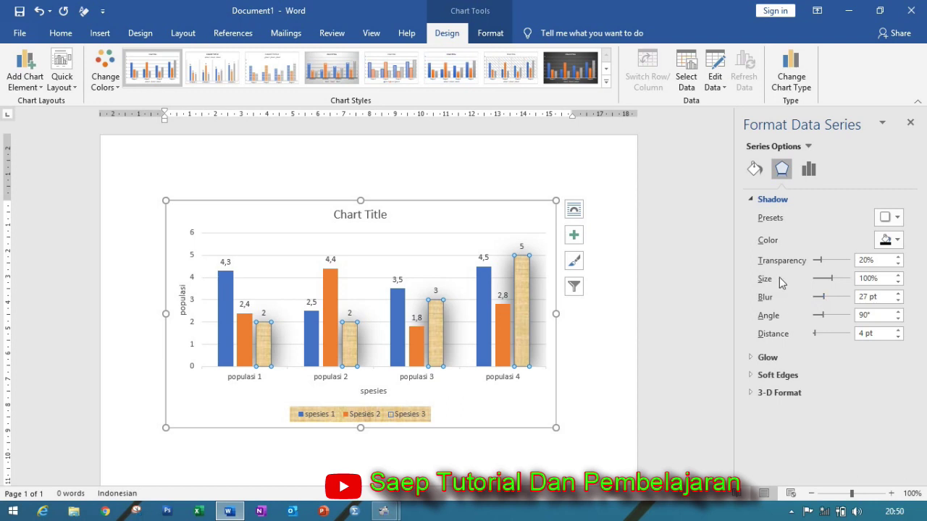
click(828, 317)
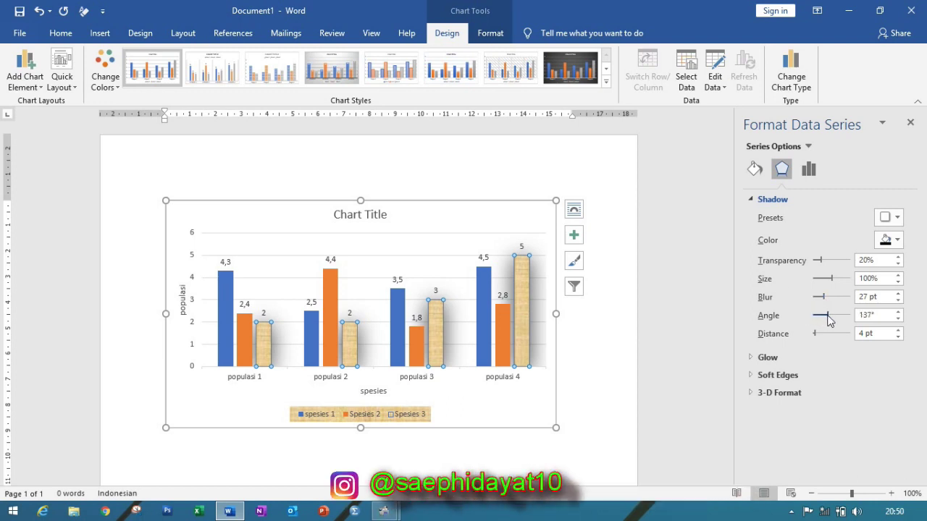
drag(829, 322, 830, 322)
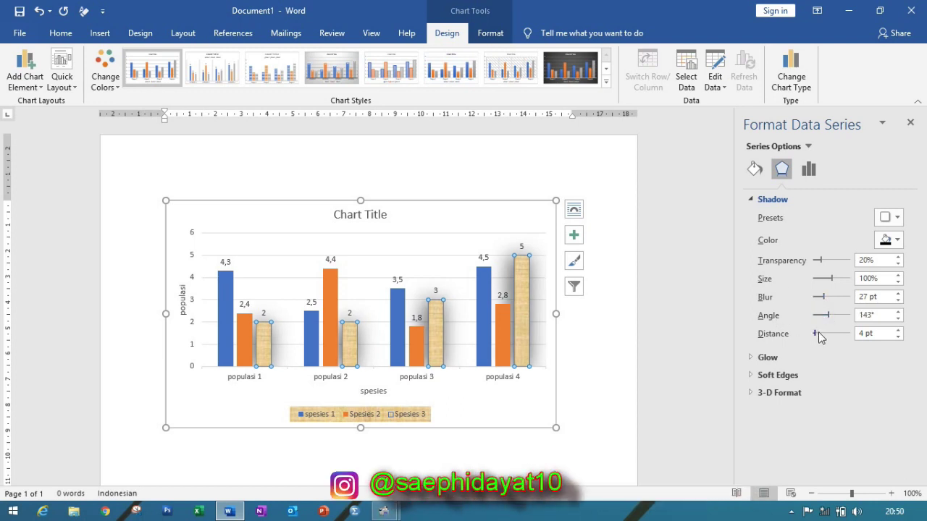
click(819, 332)
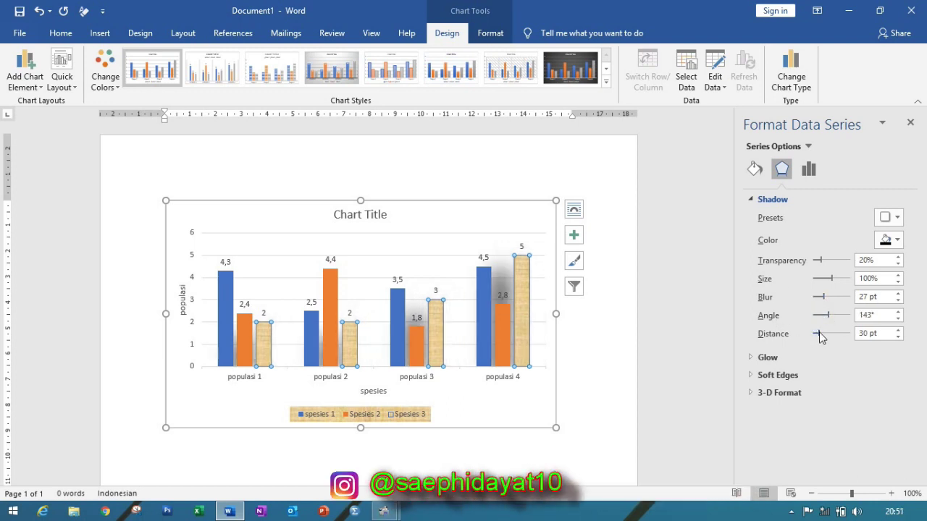
- Add a glow to the Spesies 3 columns with a size of 5 pt
click(752, 357)
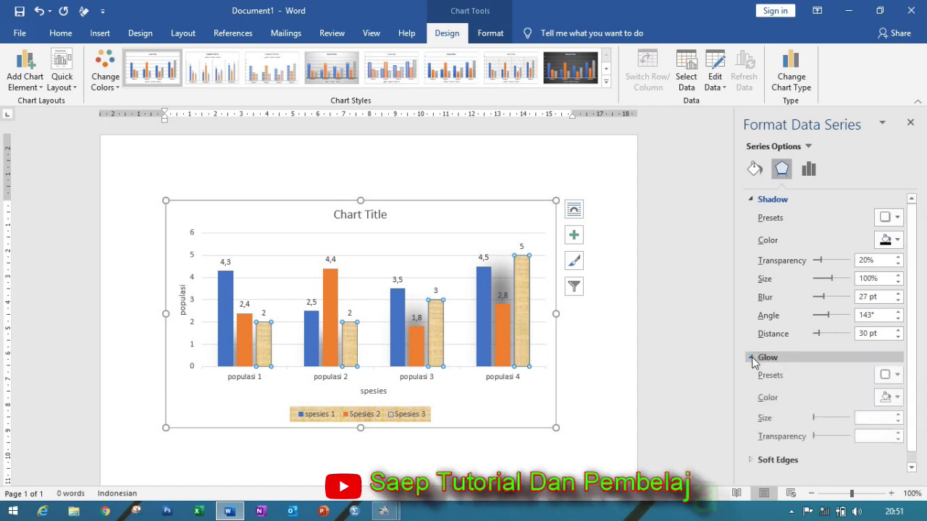
click(816, 419)
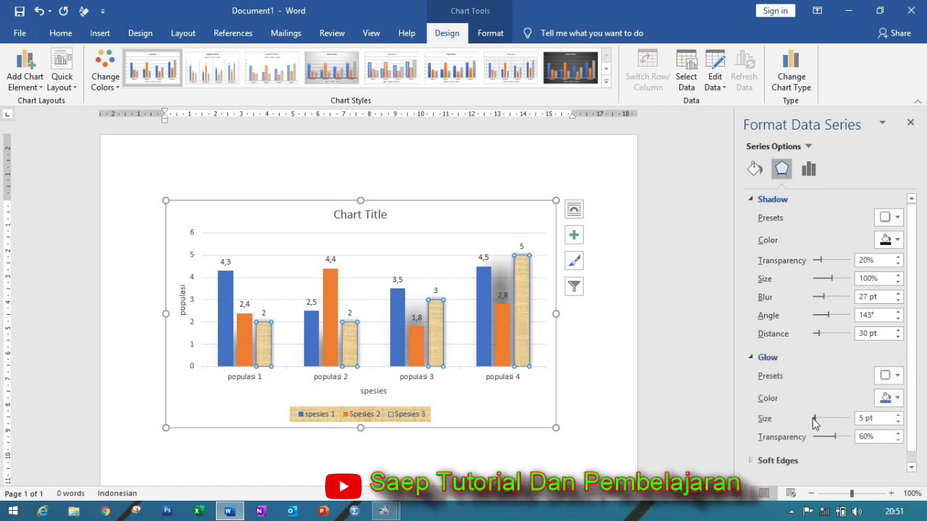
- Set the Spesies 3 columns' glow size to 0 pt and give them a 3-D top bevel 6 pt wide and 6 pt high
drag(814, 419, 810, 418)
scroll(914, 424, down, 1)
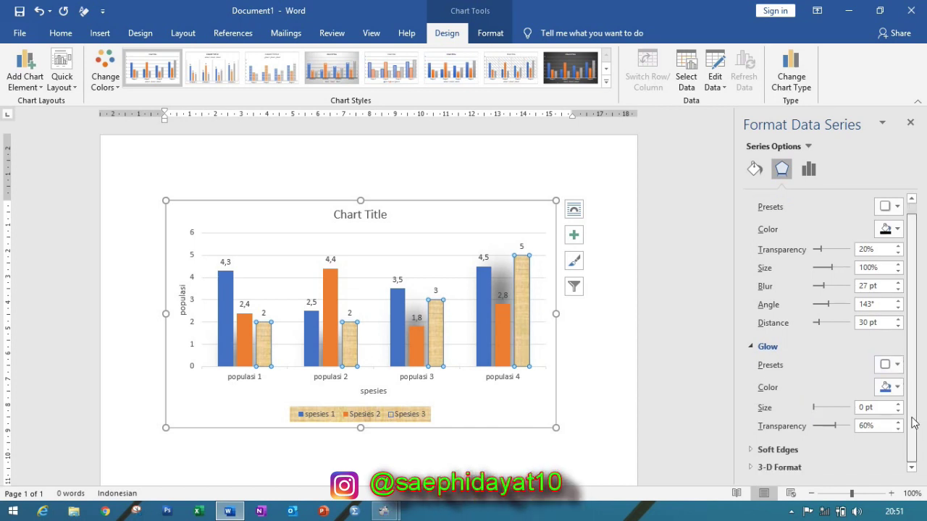
click(757, 467)
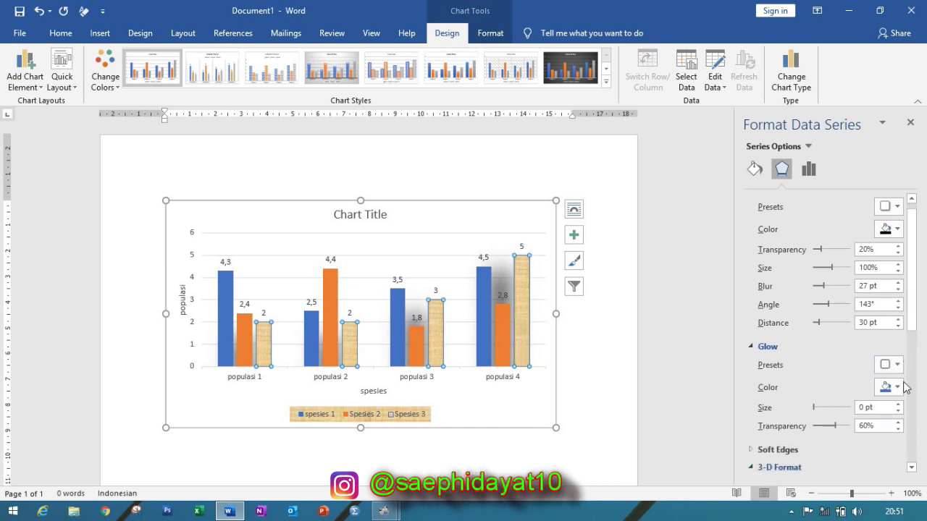
scroll(914, 324, down, 5)
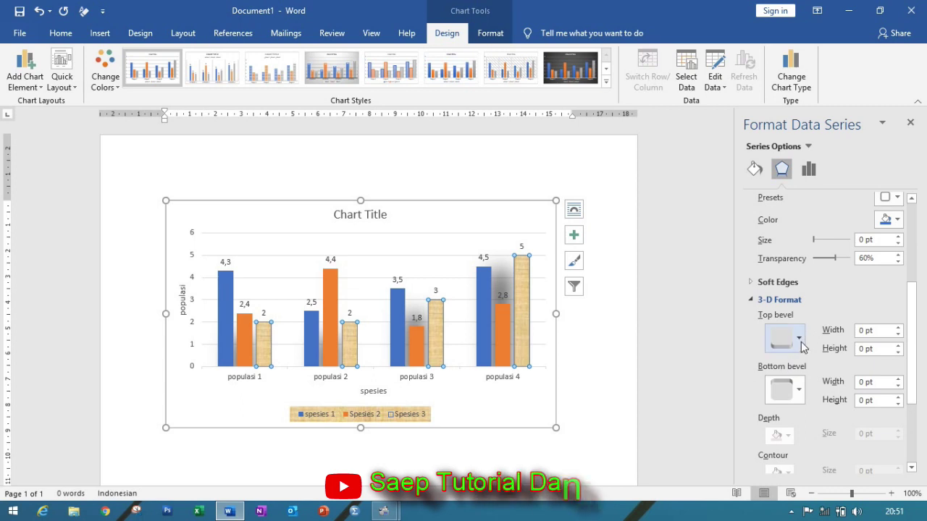
click(797, 339)
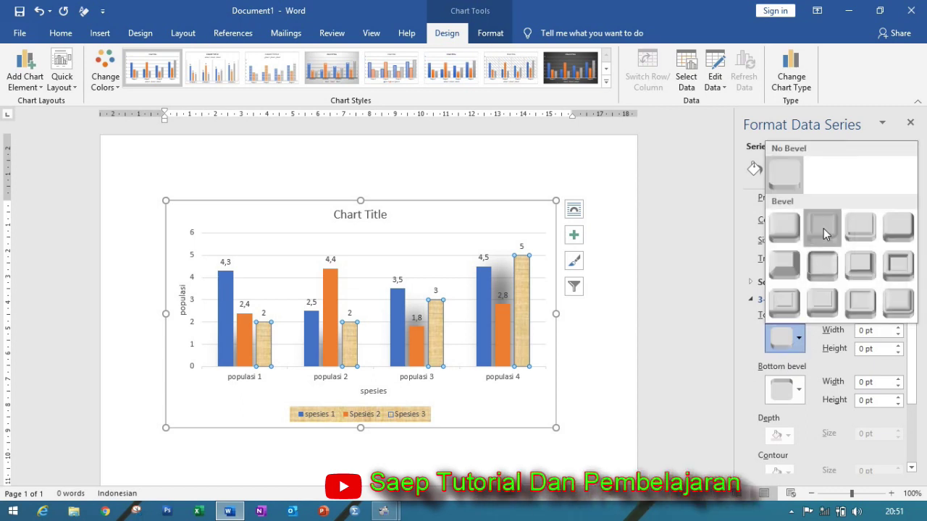
key(Escape)
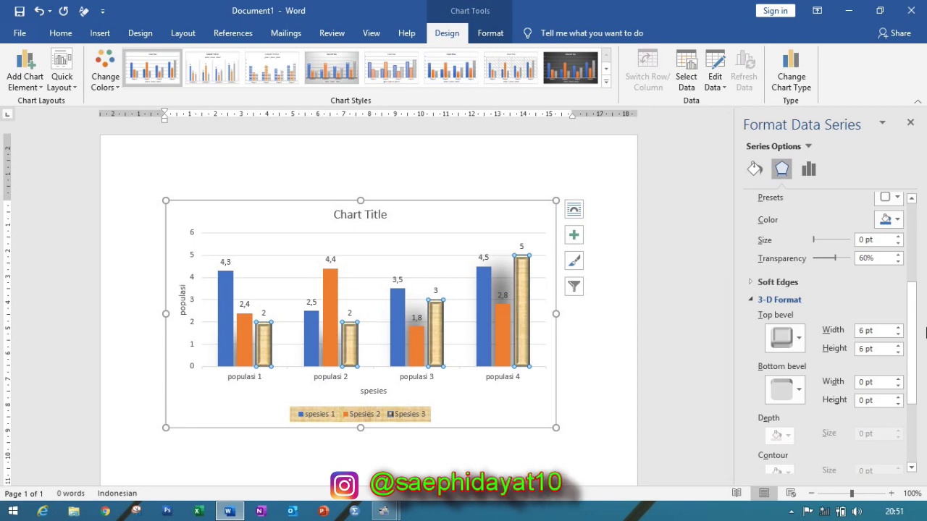
- Give the Spesies 3 columns a dark 3-D material and a warm orange lighting preset
drag(916, 340, 911, 411)
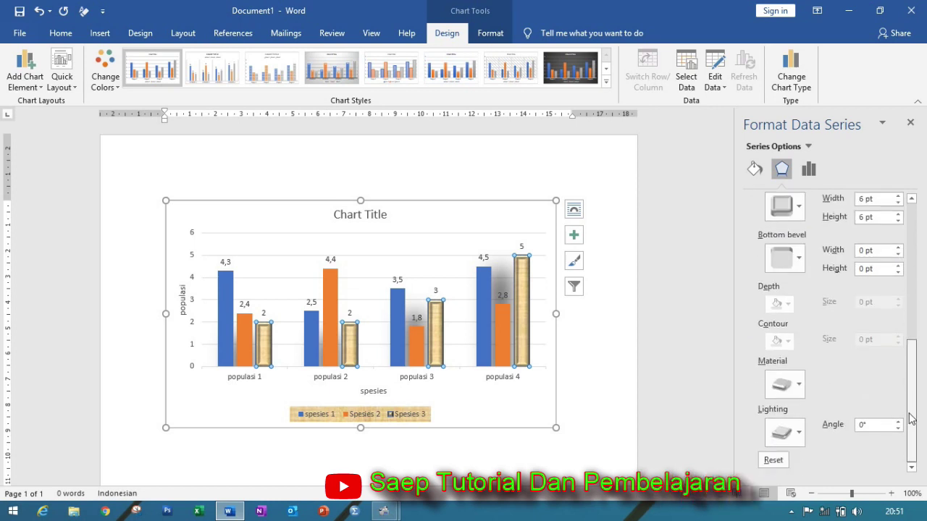
click(799, 387)
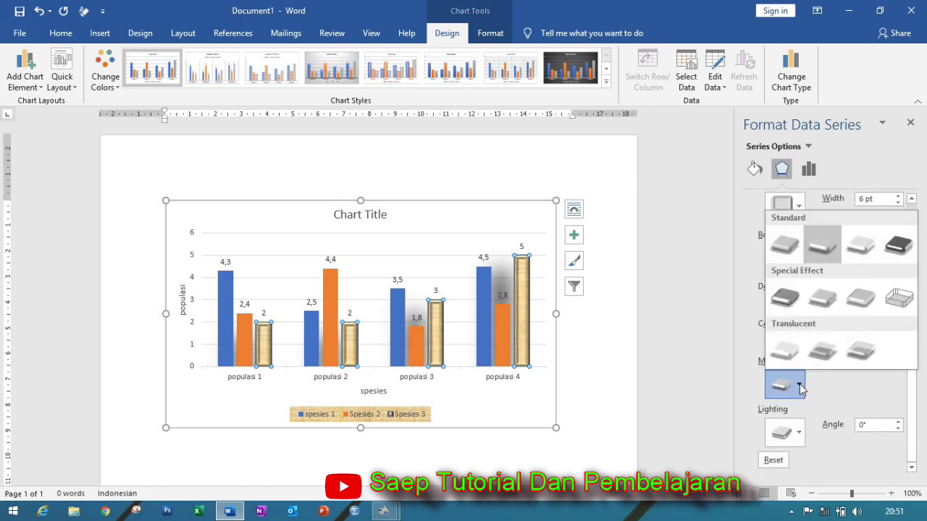
click(792, 312)
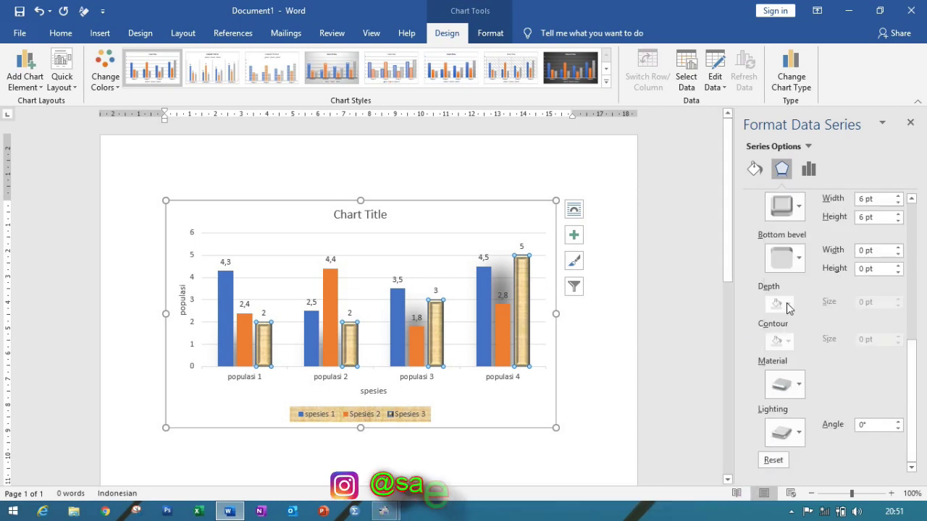
click(788, 435)
click(855, 302)
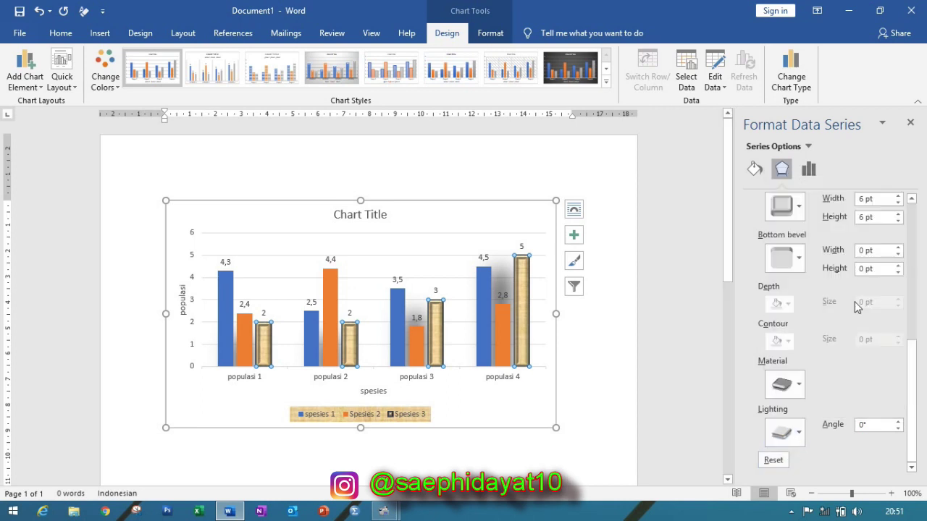
scroll(895, 389, up, 1)
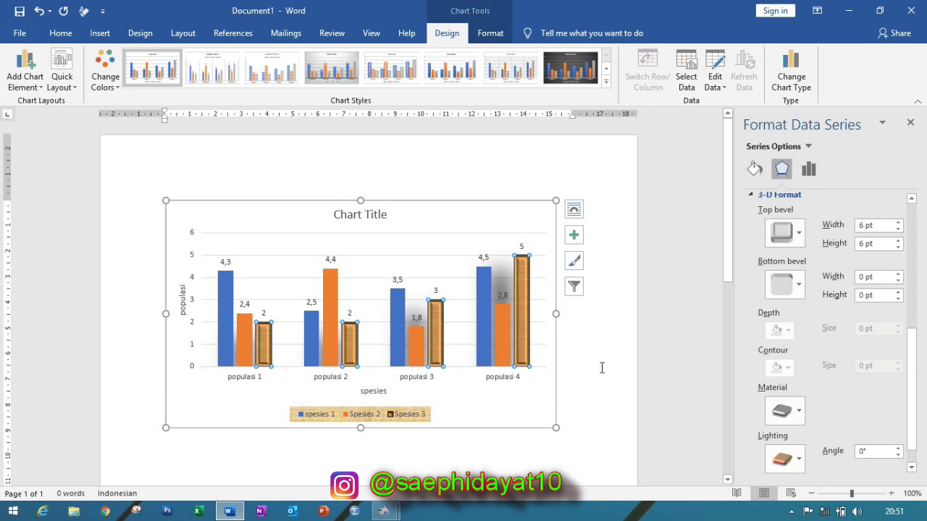
- Apply a 3-D top bevel 6 pt wide and 6 pt high to the spesies 1 columns and close the series formatting
click(482, 304)
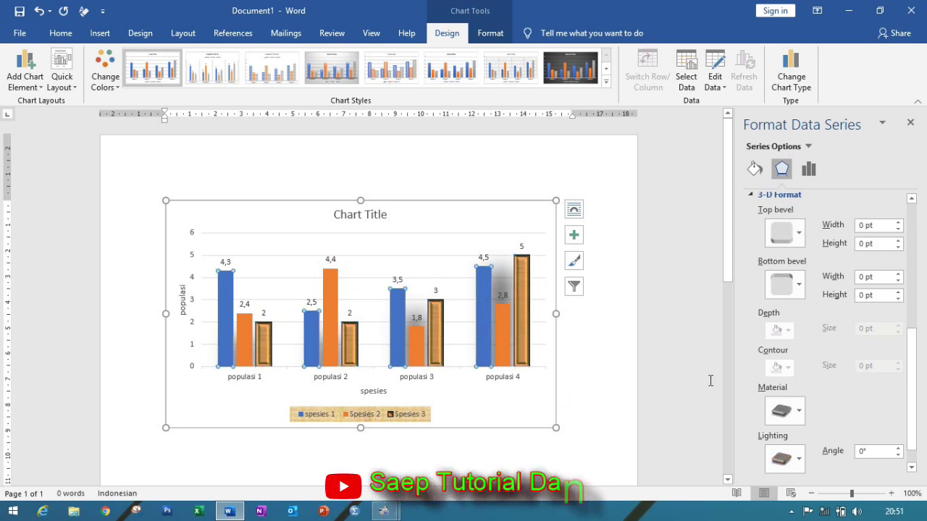
click(794, 232)
click(789, 335)
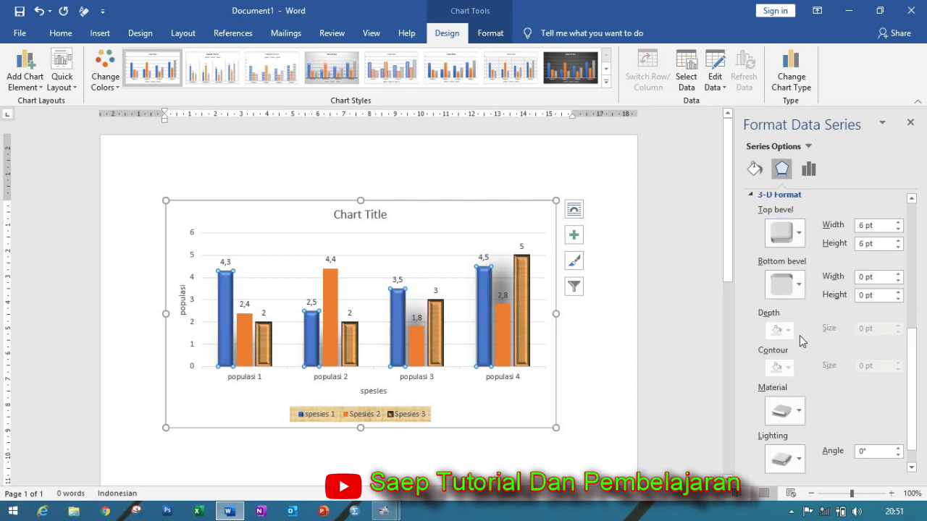
drag(911, 368, 915, 239)
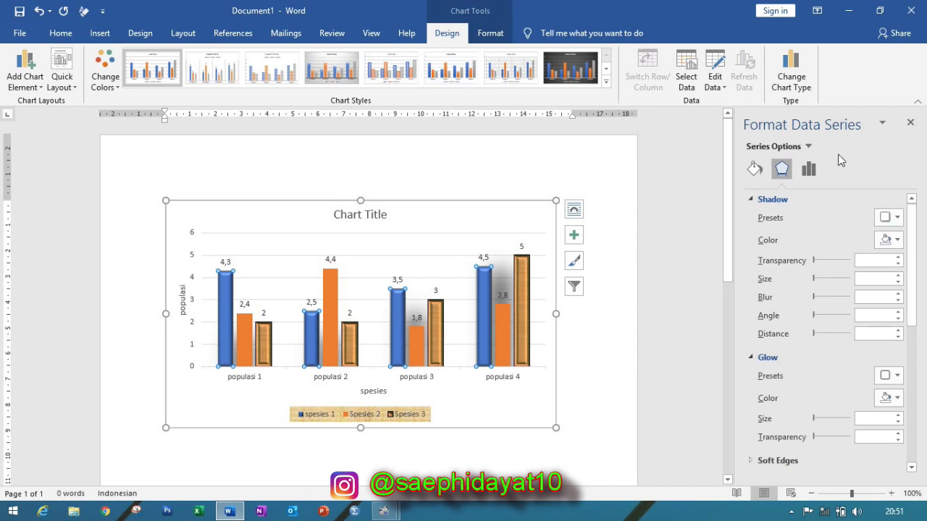
click(910, 123)
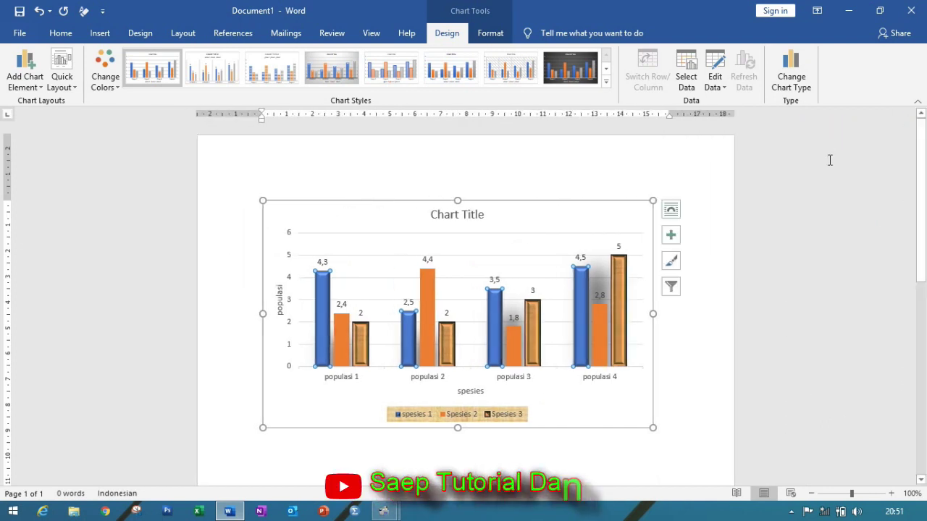
- Add a linear trendline to the spesies 1 series
click(672, 237)
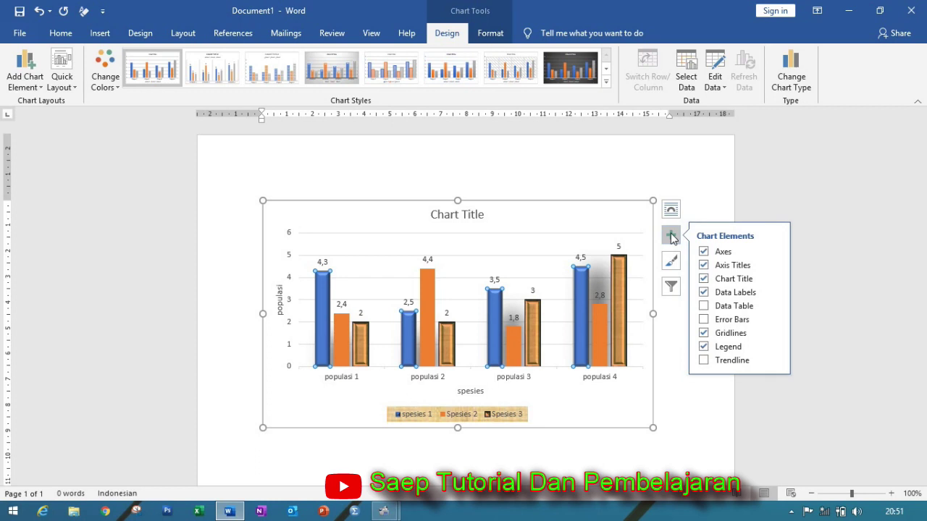
click(703, 360)
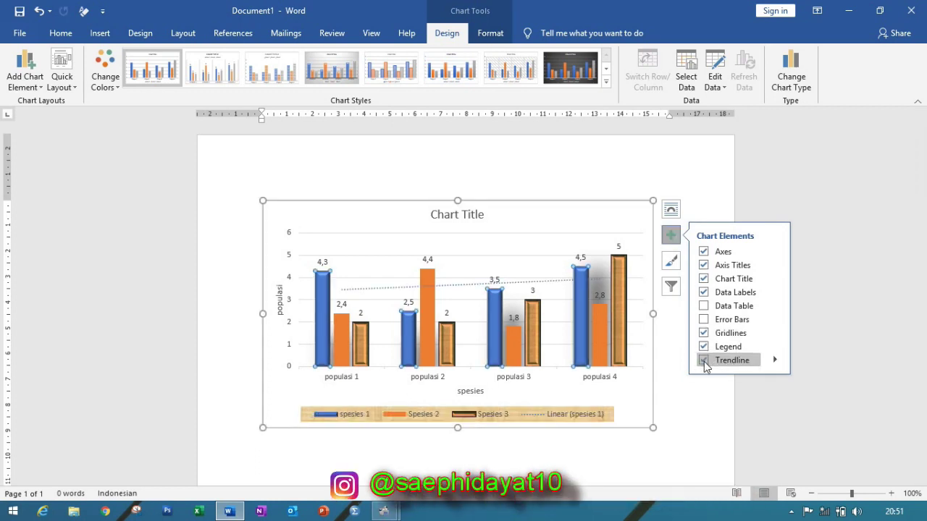
click(703, 360)
click(703, 361)
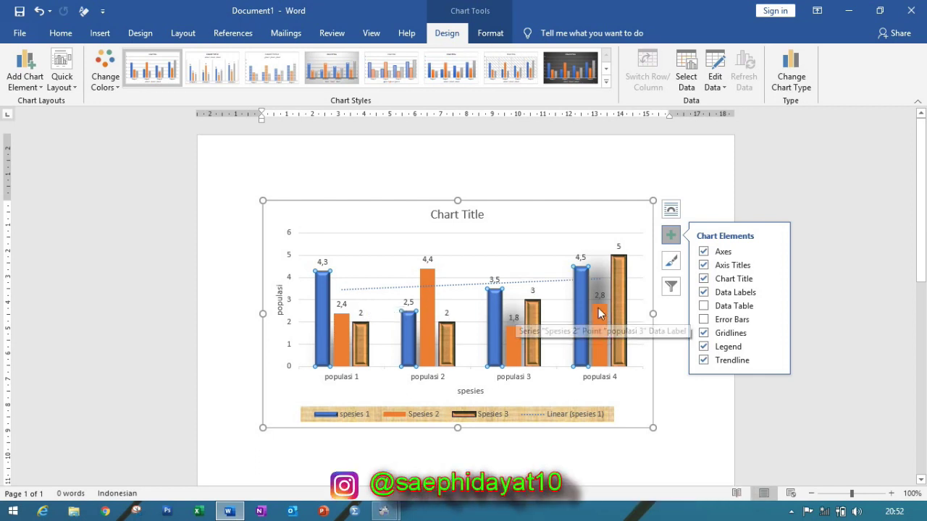
- Add Exponential, Linear Forecast and Two Period Moving Average trendlines to spesies 1, plus another exponential one through the detailed trendline options
click(774, 361)
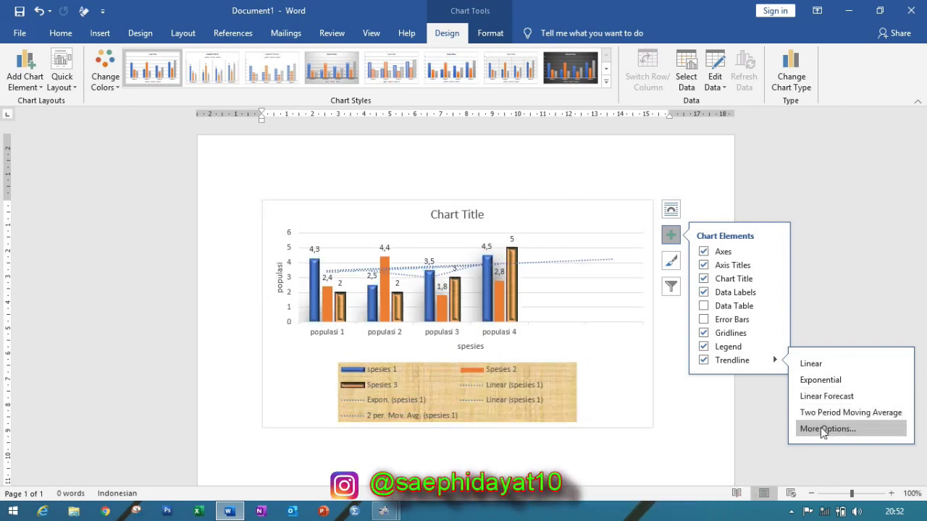
click(823, 428)
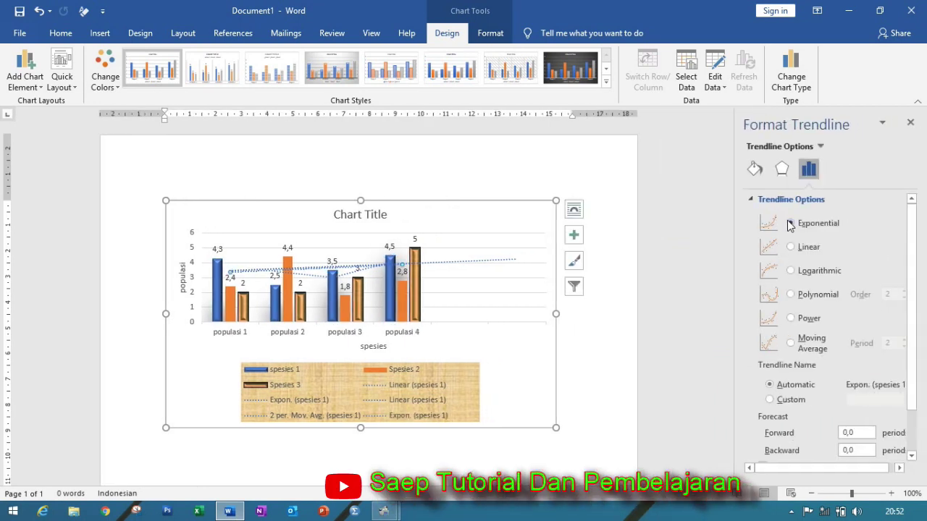
click(791, 270)
click(791, 295)
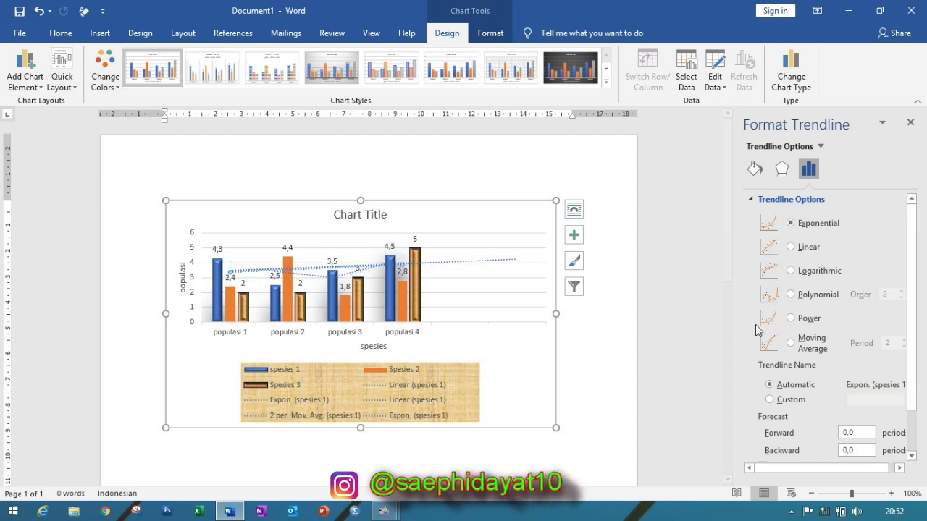
click(574, 236)
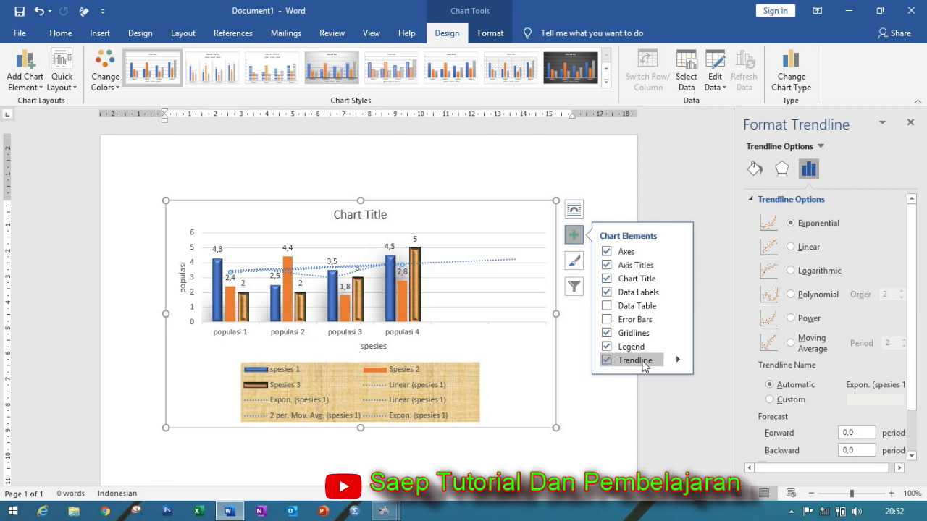
click(911, 124)
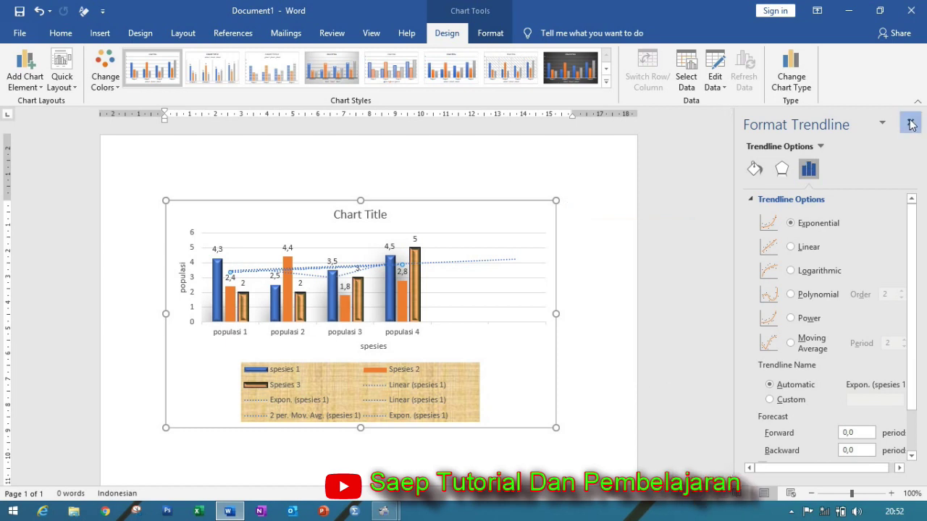
click(670, 236)
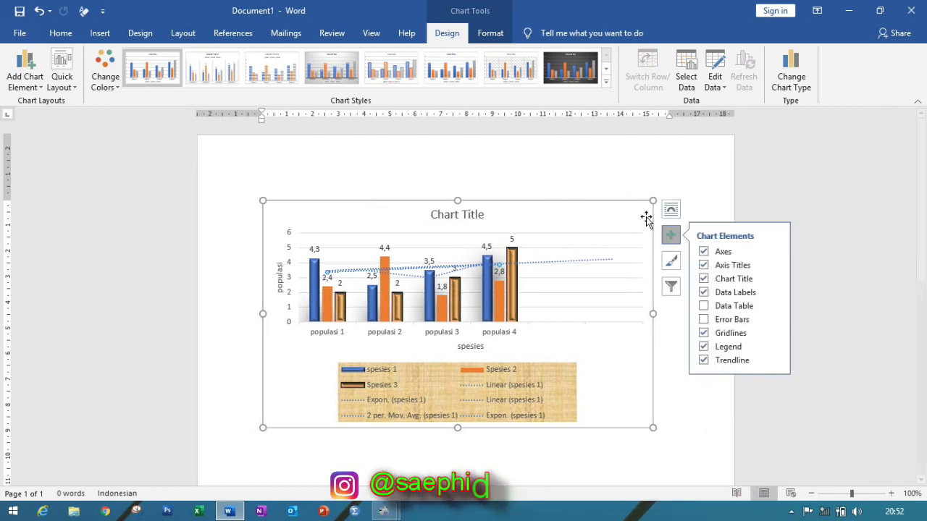
- Preview the available chart styles, including Style 1 and Style 4, on the chart
click(670, 262)
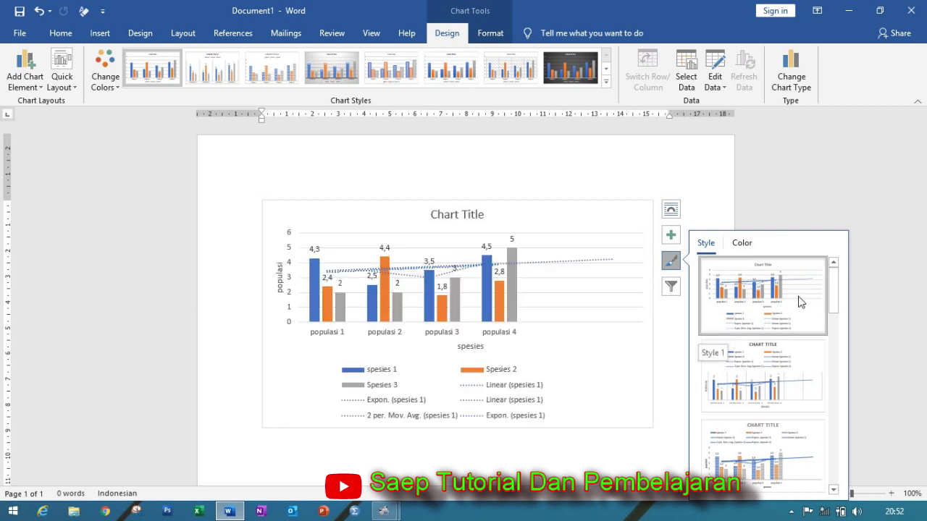
drag(833, 296, 835, 332)
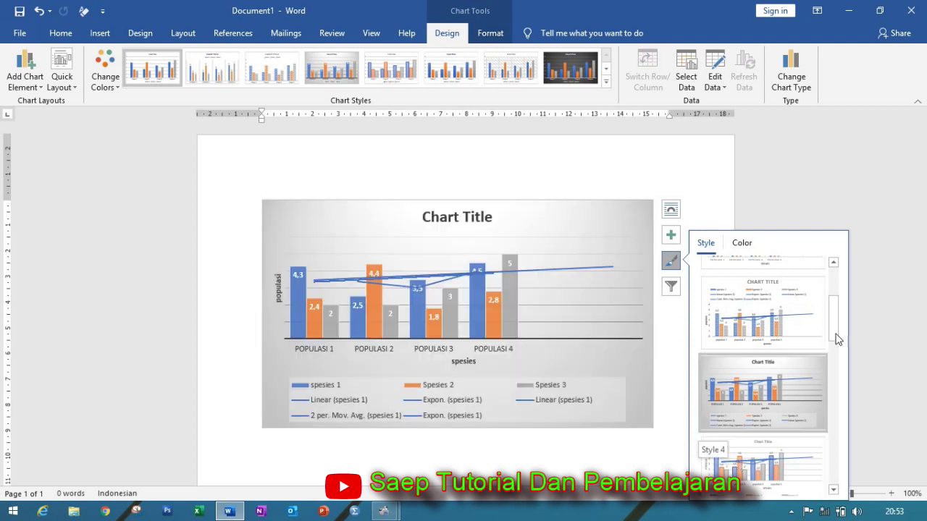
drag(834, 339, 833, 265)
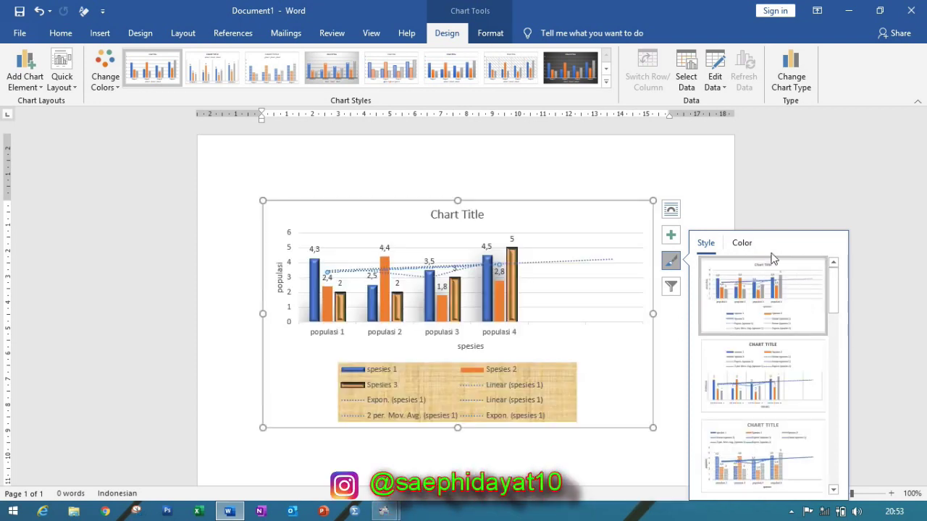
- Try the colorful palettes on the chart and settle on the one starting with green, blue and gold
click(744, 245)
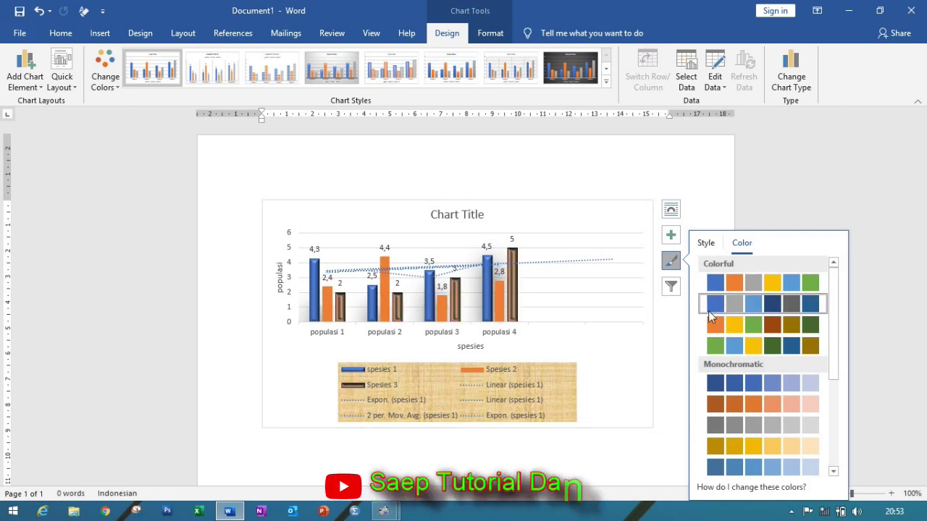
click(747, 345)
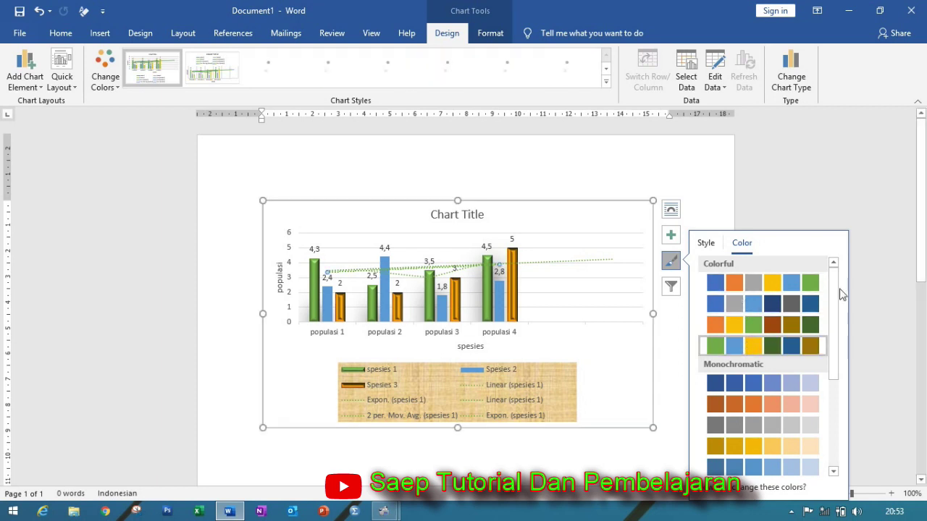
click(782, 277)
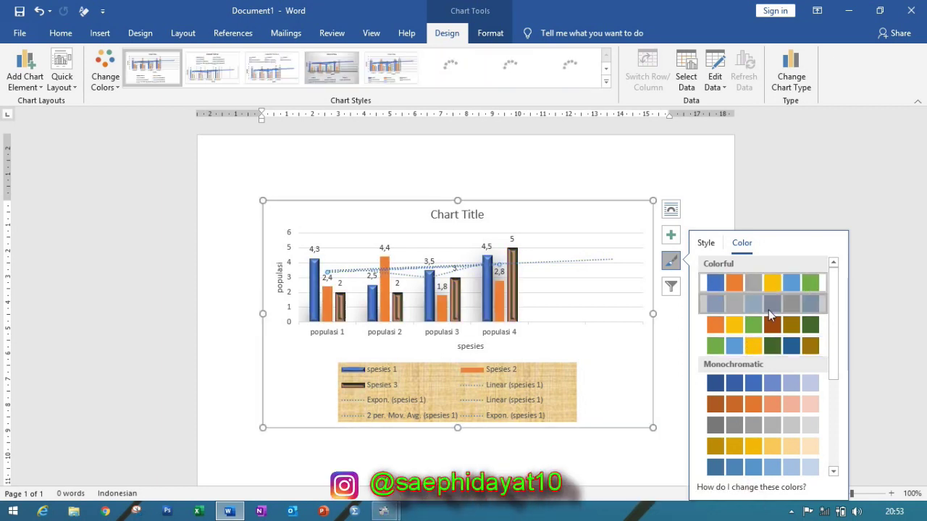
click(756, 342)
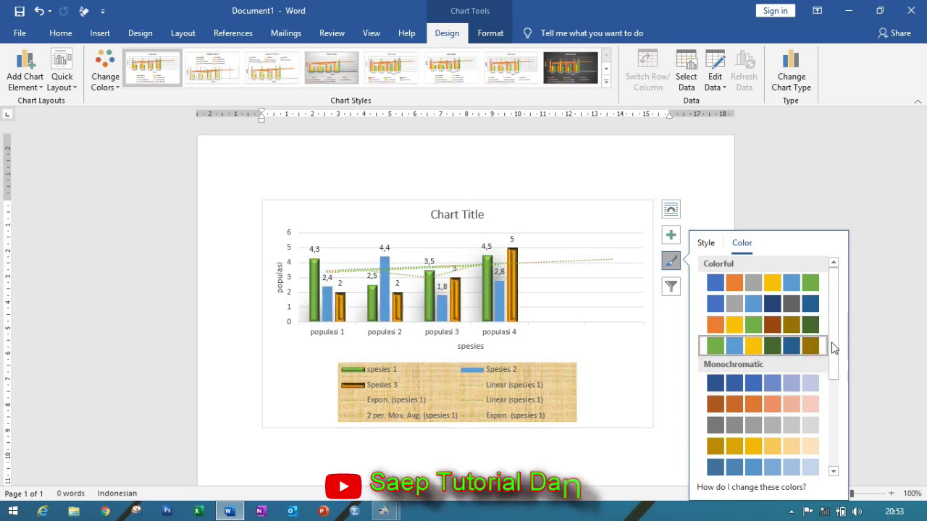
drag(831, 352, 827, 315)
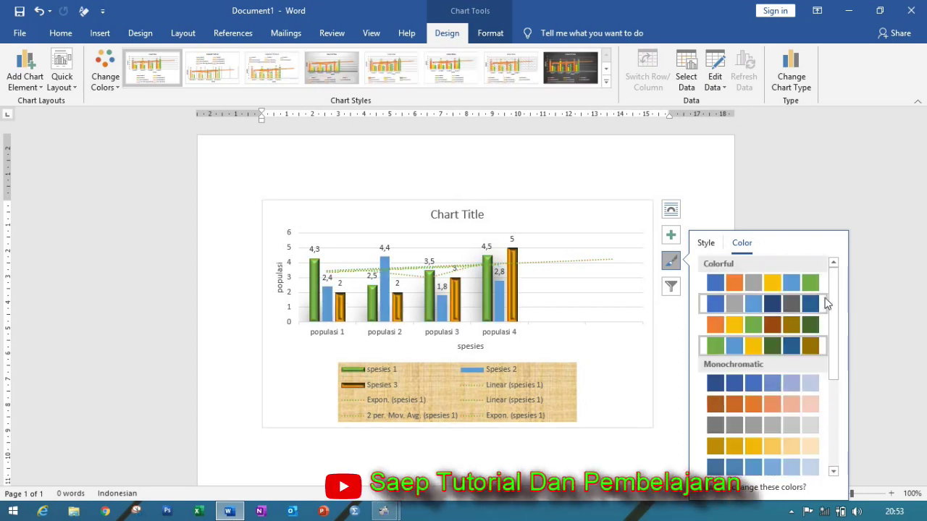
- Toggle the spesies 1 series off and back on in the chart filters without applying a filter
click(673, 286)
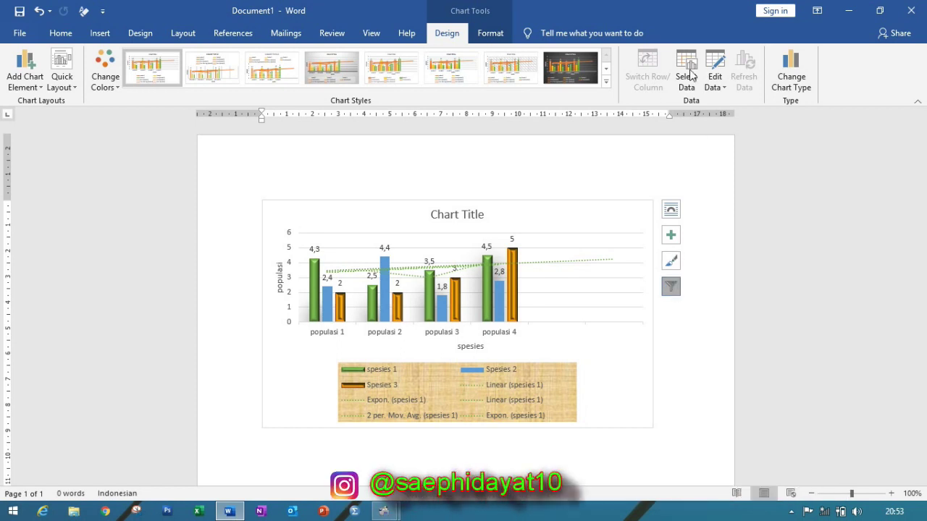
click(669, 291)
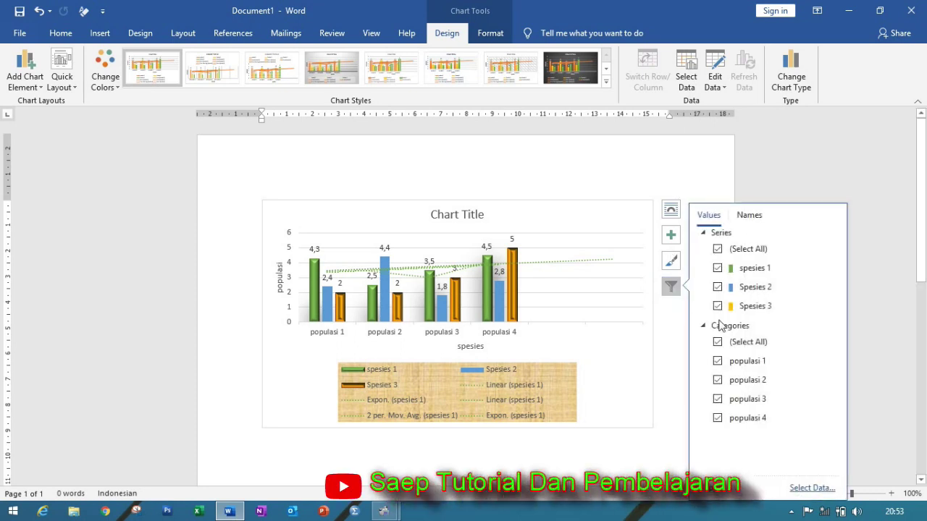
key(Escape)
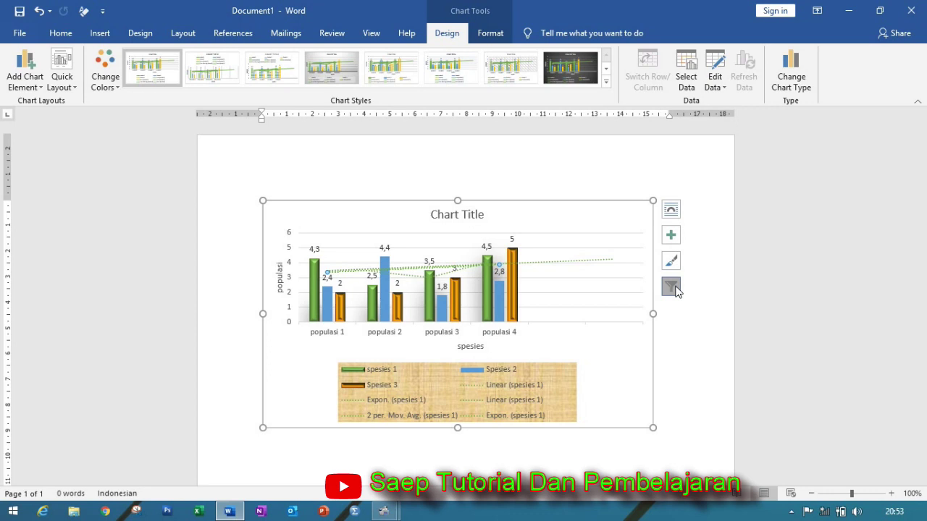
click(671, 287)
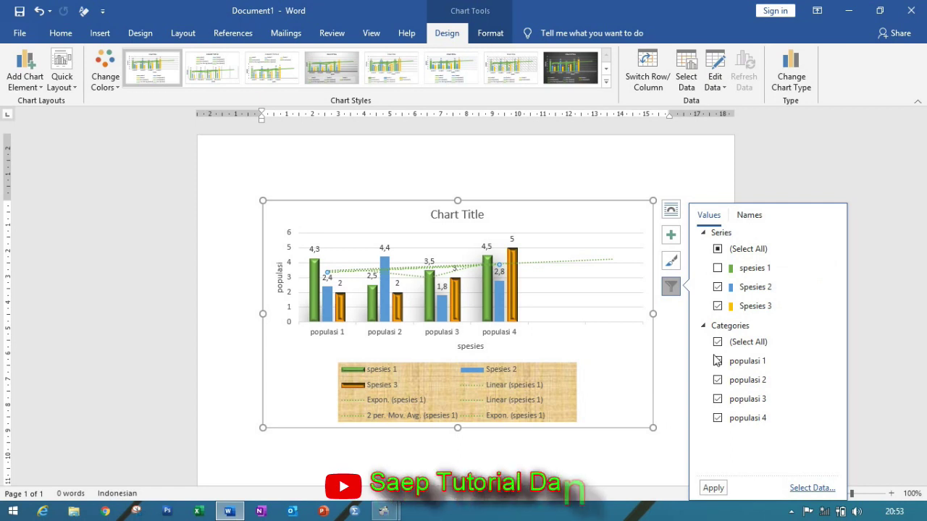
click(718, 268)
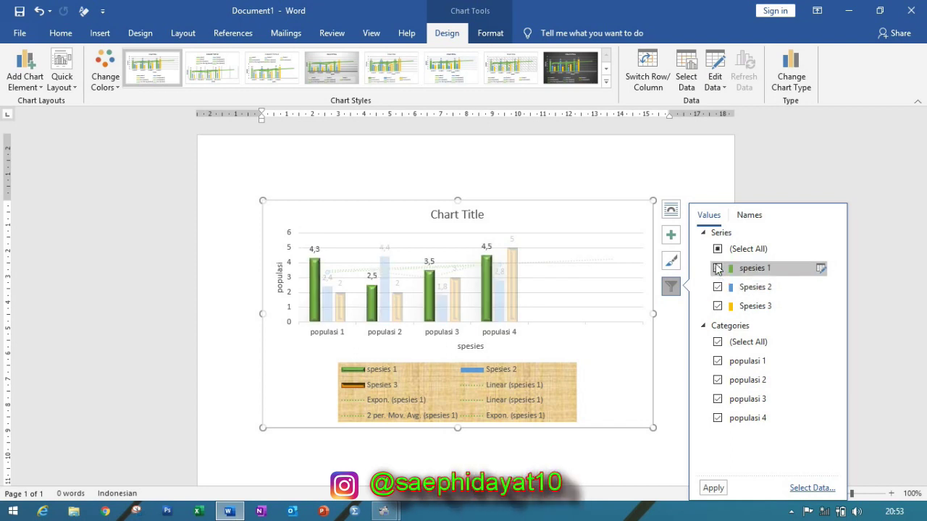
click(719, 268)
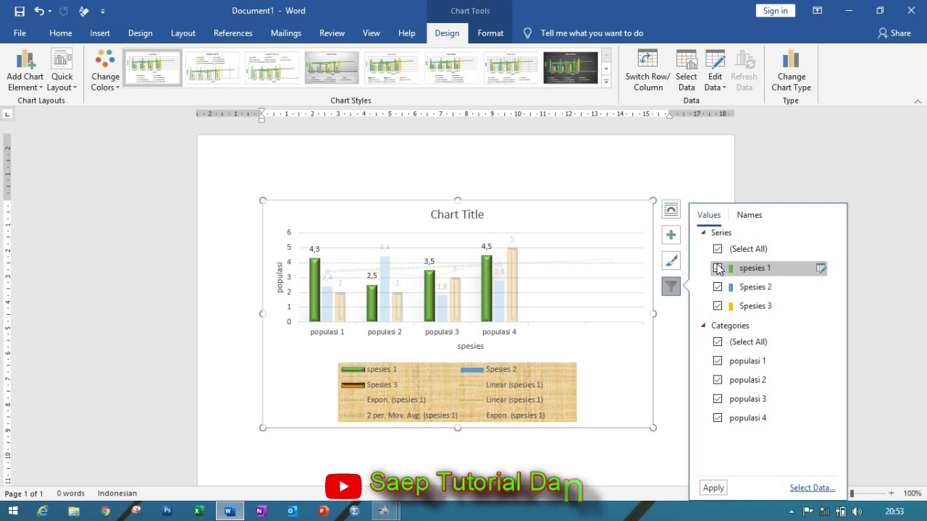
click(719, 269)
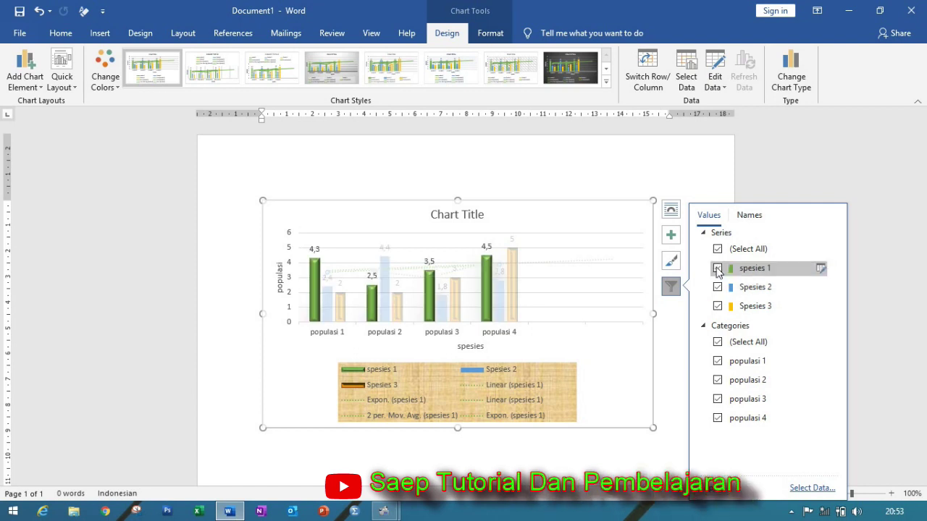
click(718, 269)
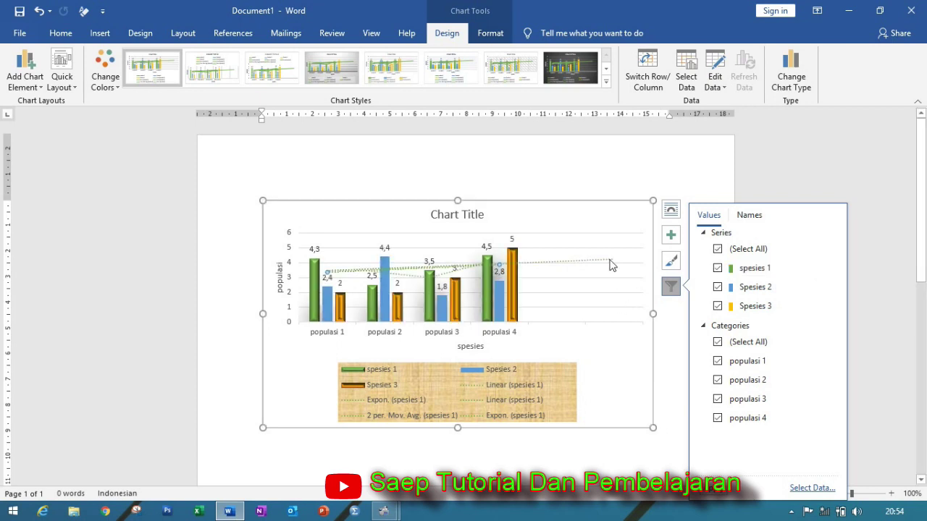
click(717, 268)
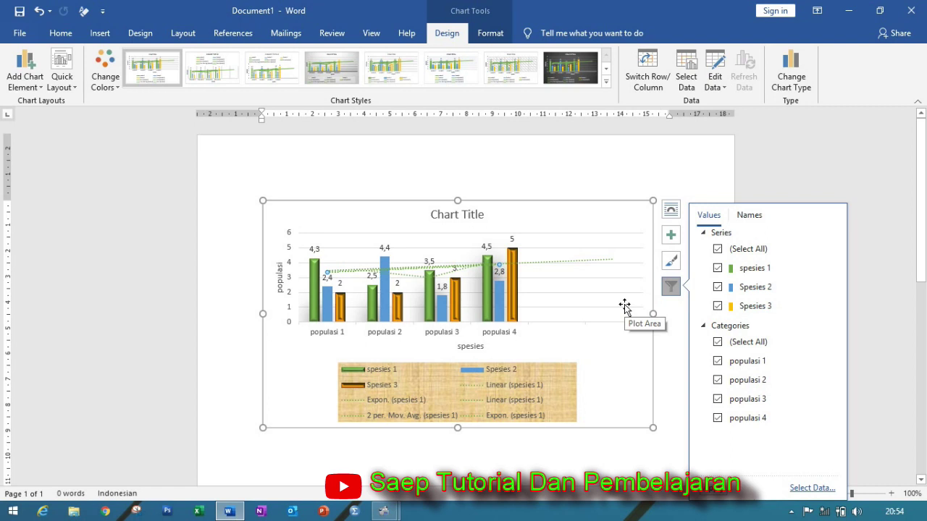
click(691, 181)
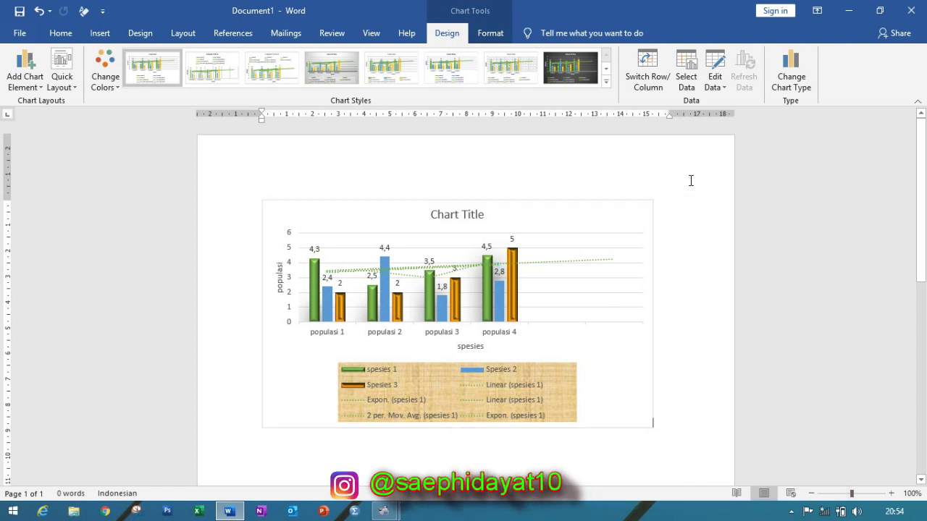
- Replace the placeholder chart title with "habitat"
click(562, 210)
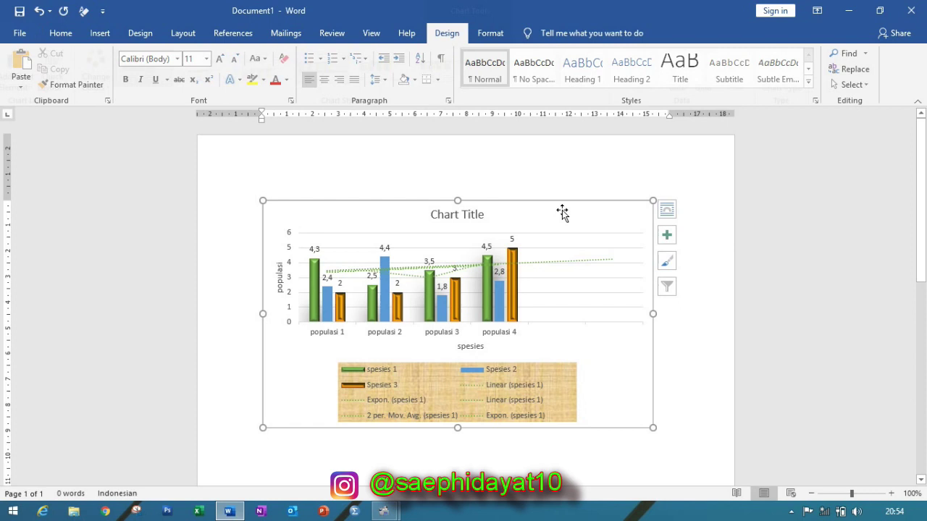
click(447, 218)
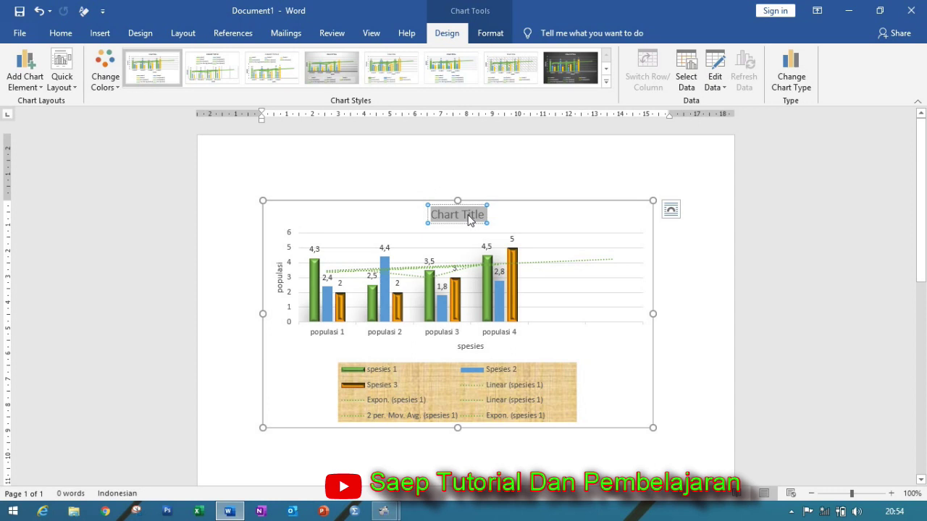
key(Delete)
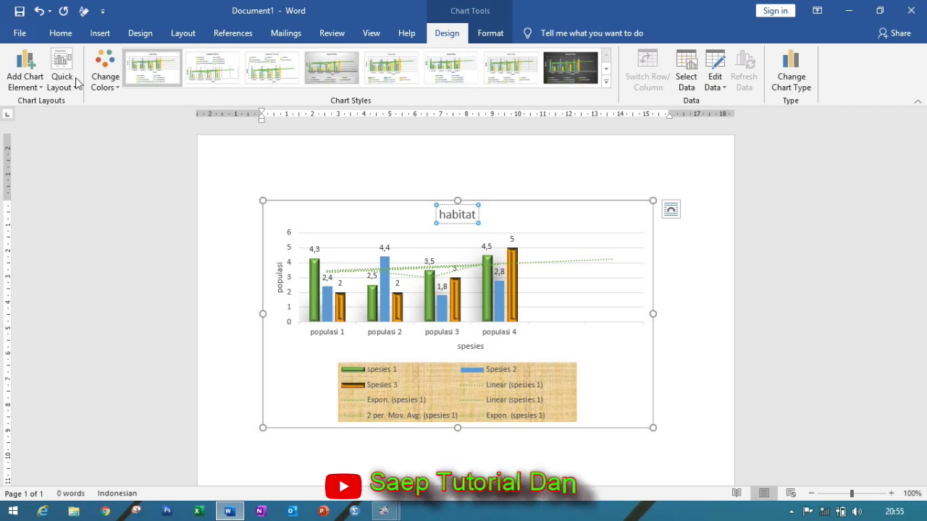
- Hide the chart's primary vertical axis and remove its primary horizontal axis title
click(40, 87)
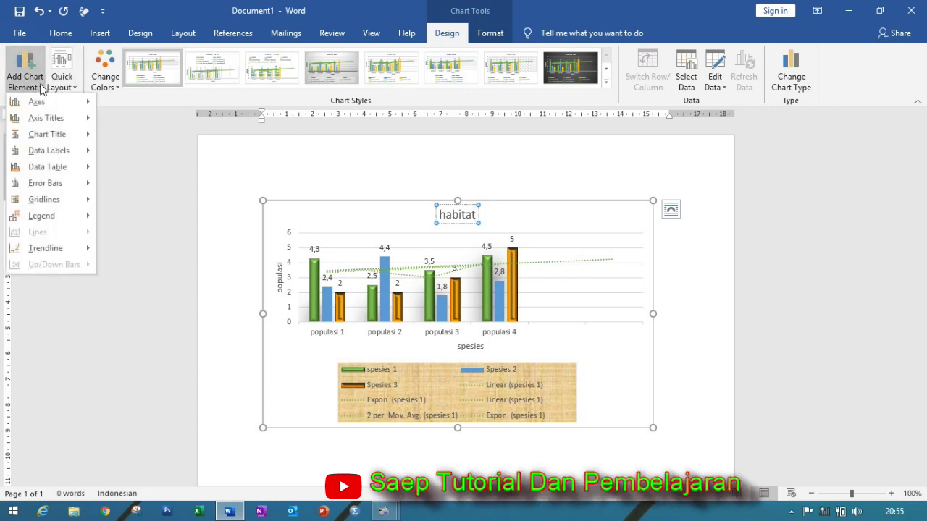
mouse_move(47, 103)
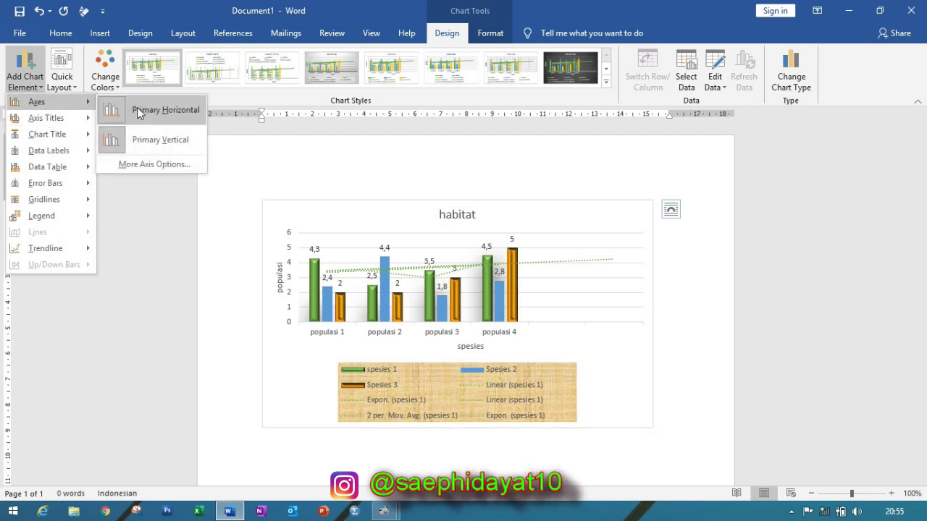
click(139, 133)
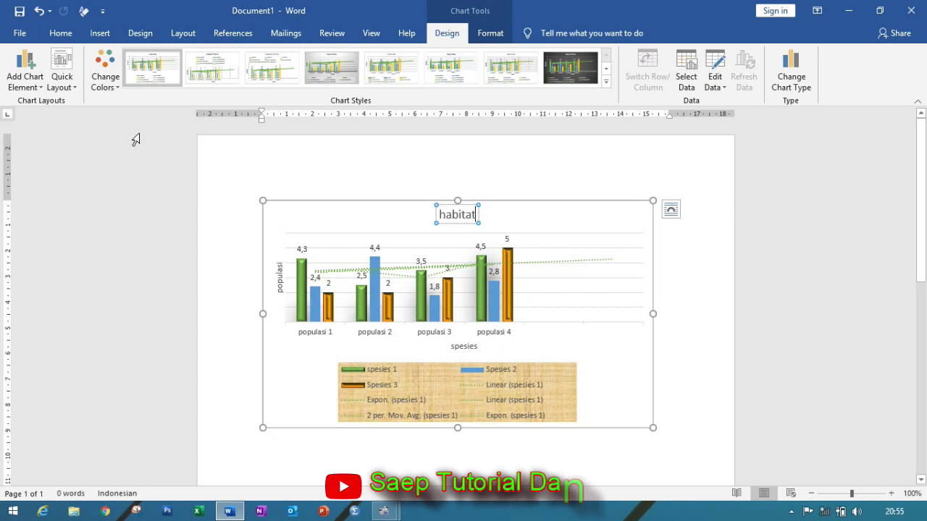
click(27, 81)
mouse_move(29, 128)
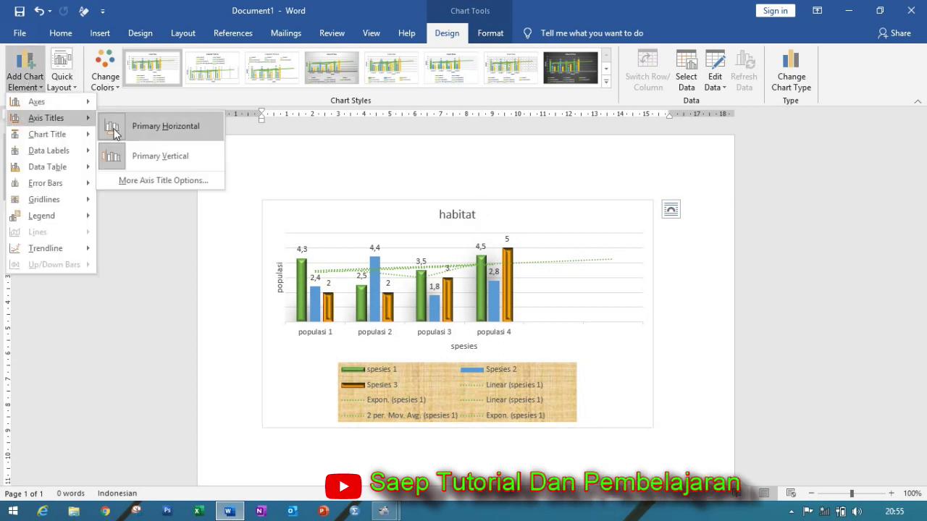
click(114, 130)
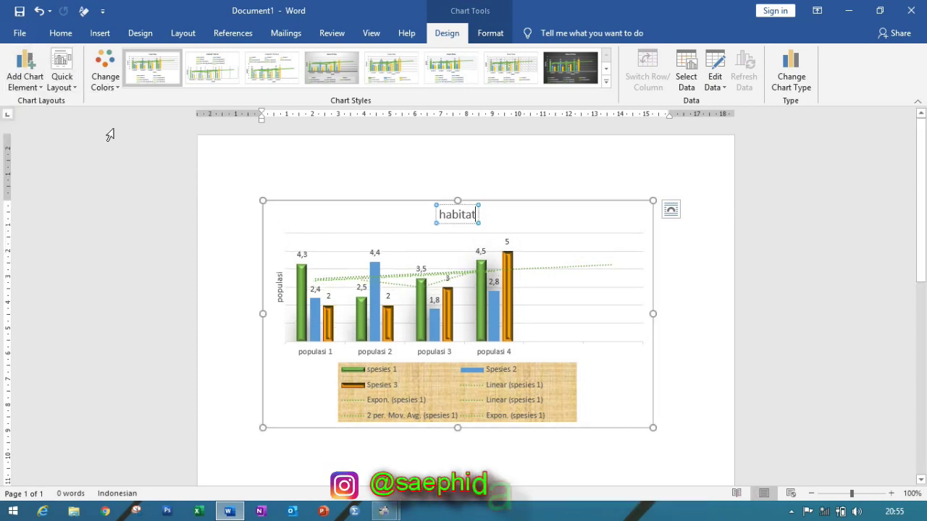
- Set the data labels to the Center position inside the columns
click(40, 80)
mouse_move(39, 151)
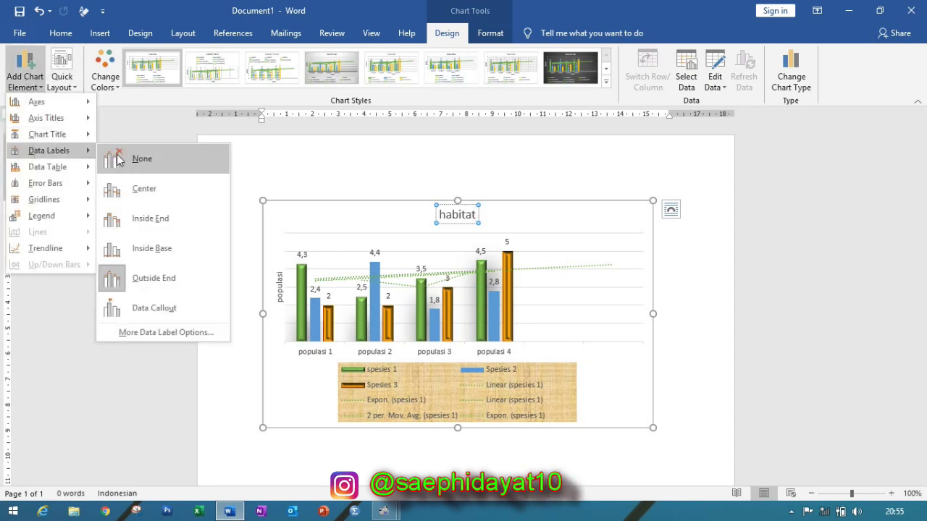
click(120, 189)
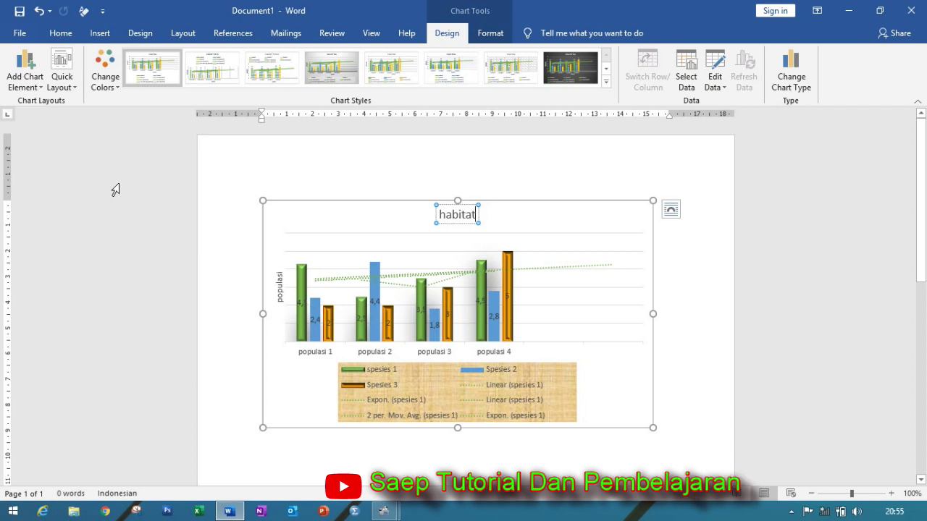
click(26, 79)
mouse_move(48, 188)
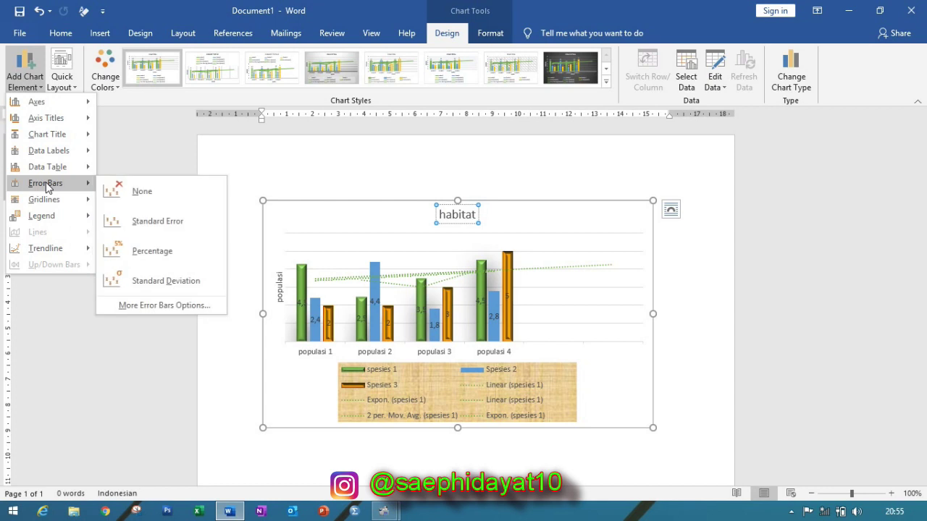
mouse_move(44, 104)
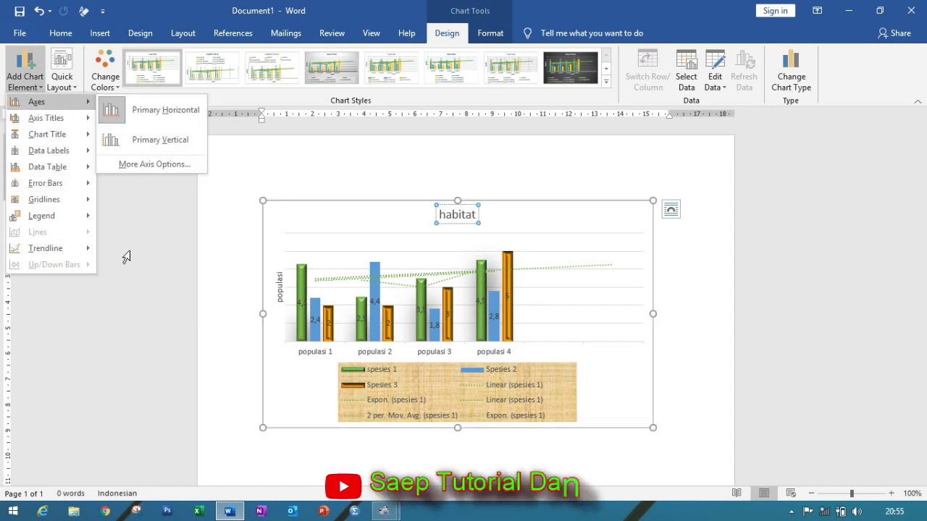
click(130, 251)
- Try quick layout Layout 1 on the chart and settle on Layout 2, with the legend beneath the title
click(73, 94)
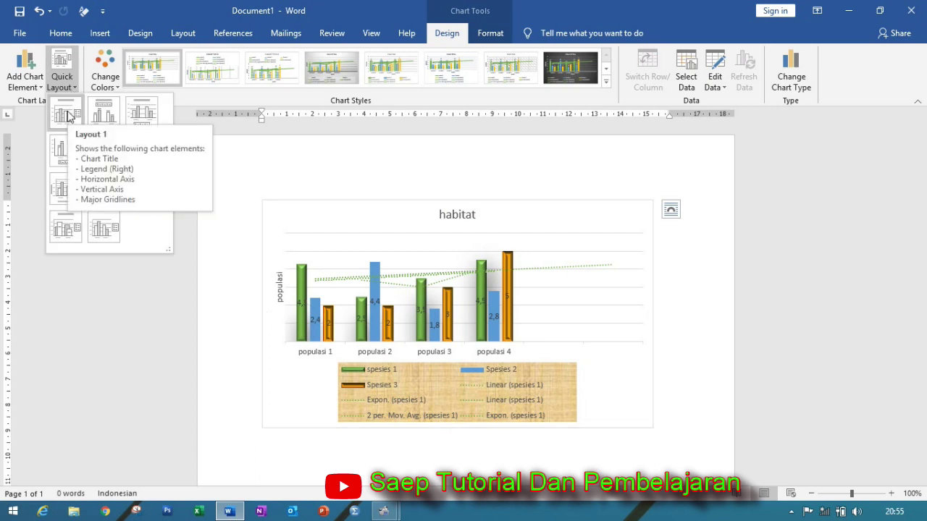
click(67, 116)
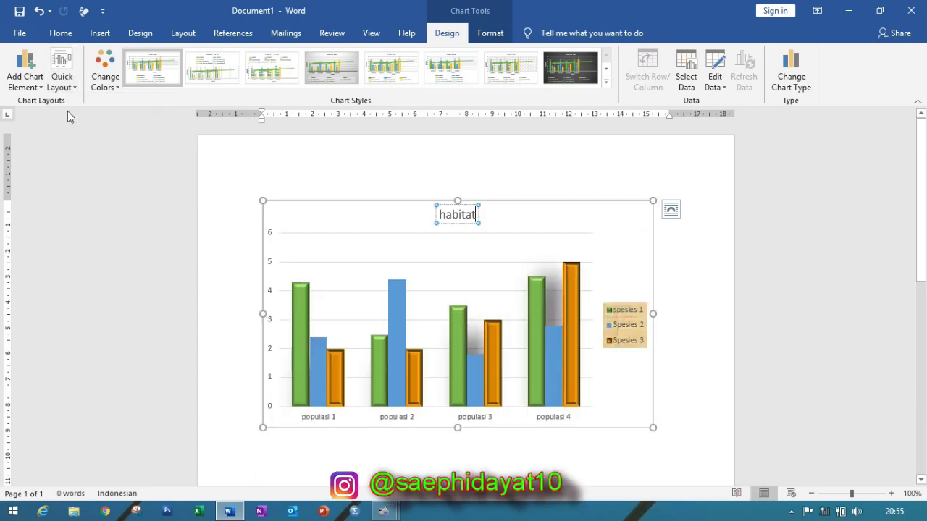
click(62, 72)
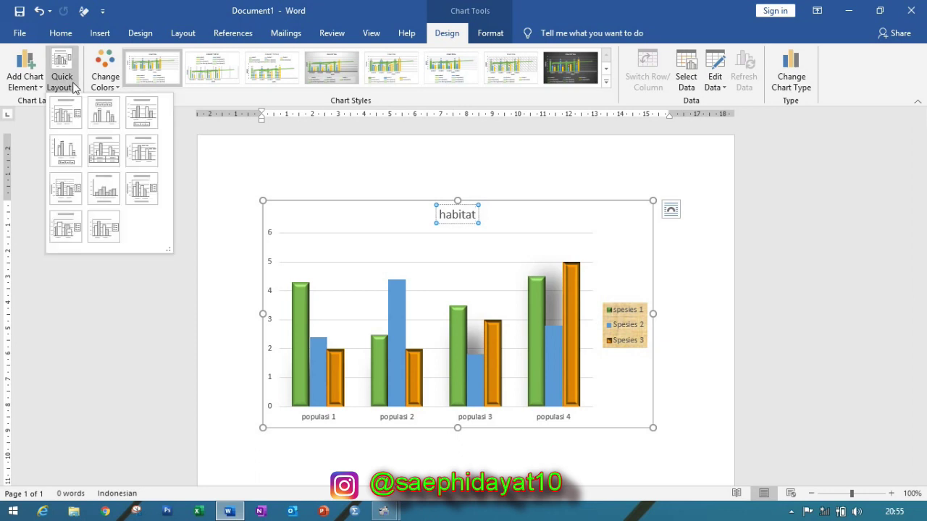
click(101, 128)
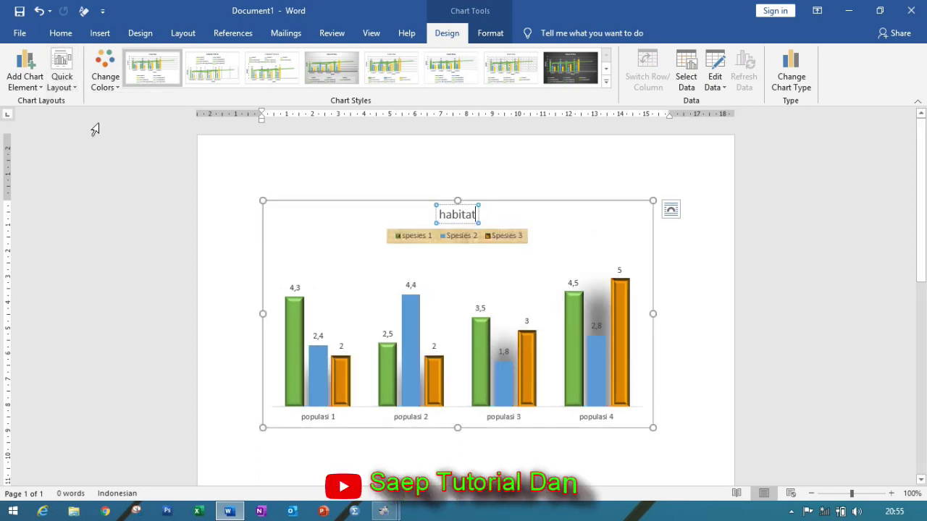
click(70, 87)
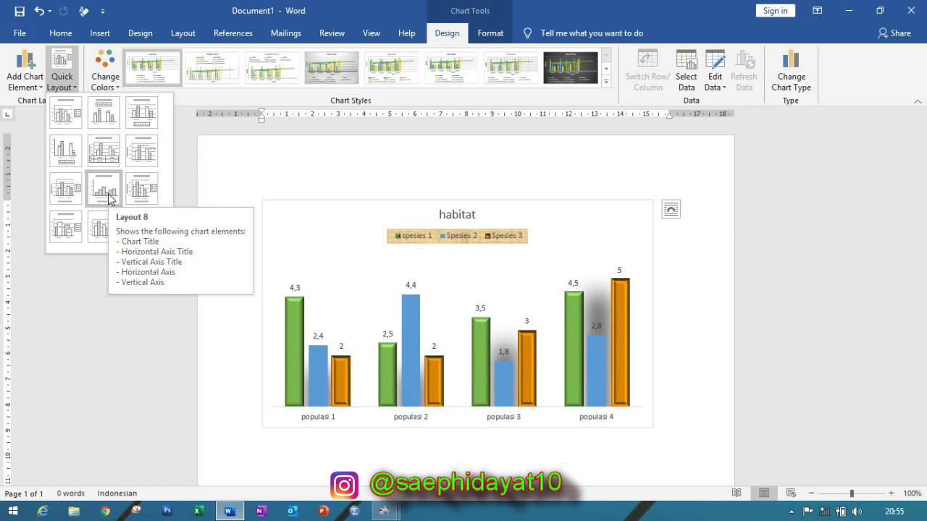
click(133, 399)
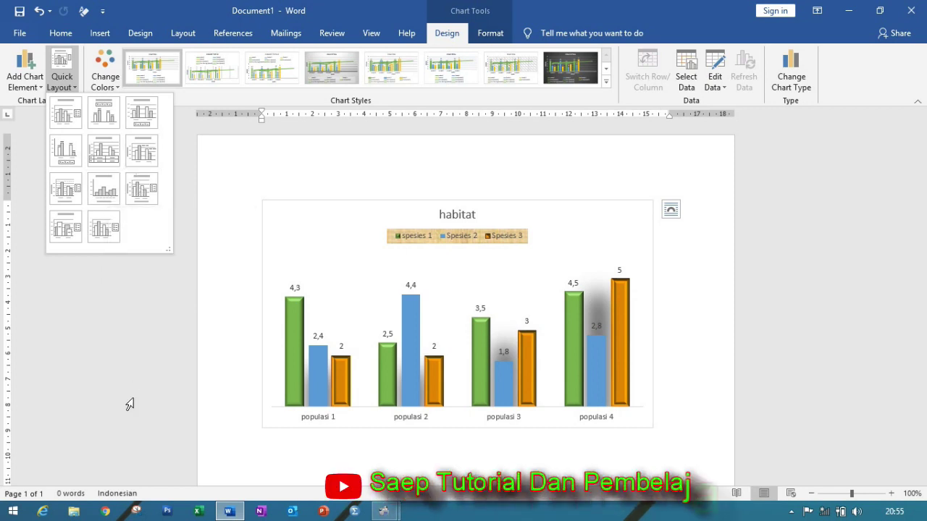
- Recolour the chart with the first monochromatic blue palette, and after trying other chart styles, settle on the one with the dark background
click(112, 89)
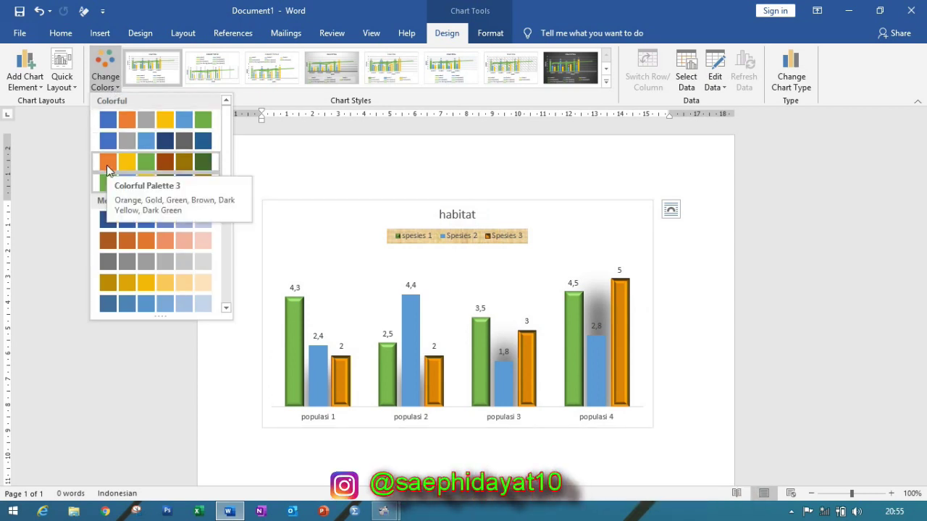
click(131, 220)
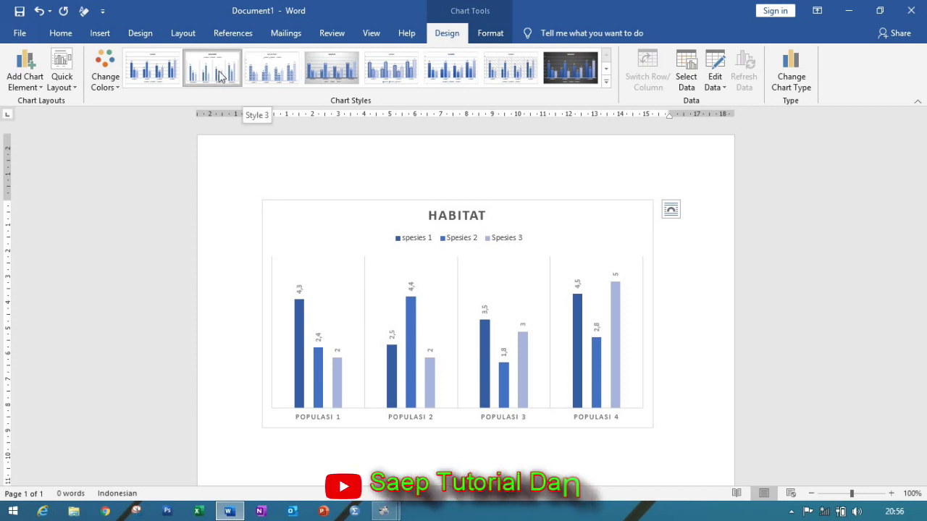
click(153, 69)
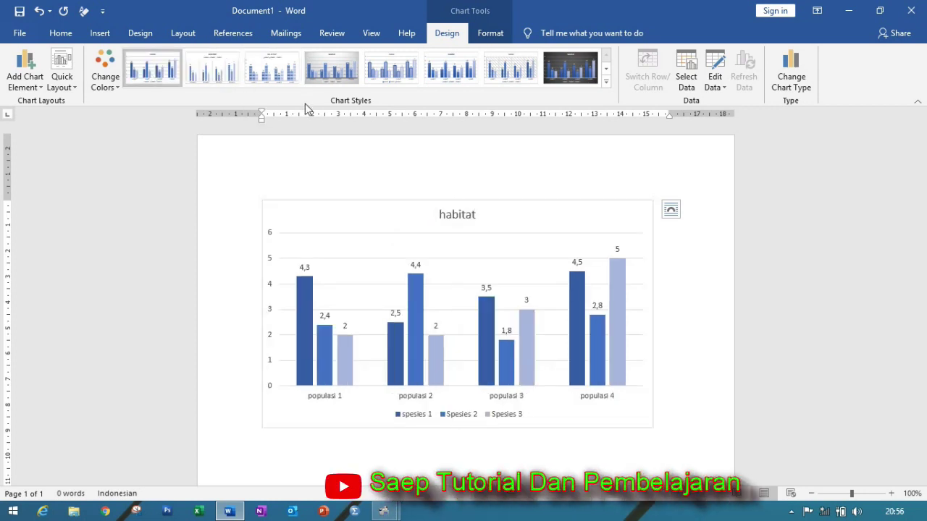
click(374, 75)
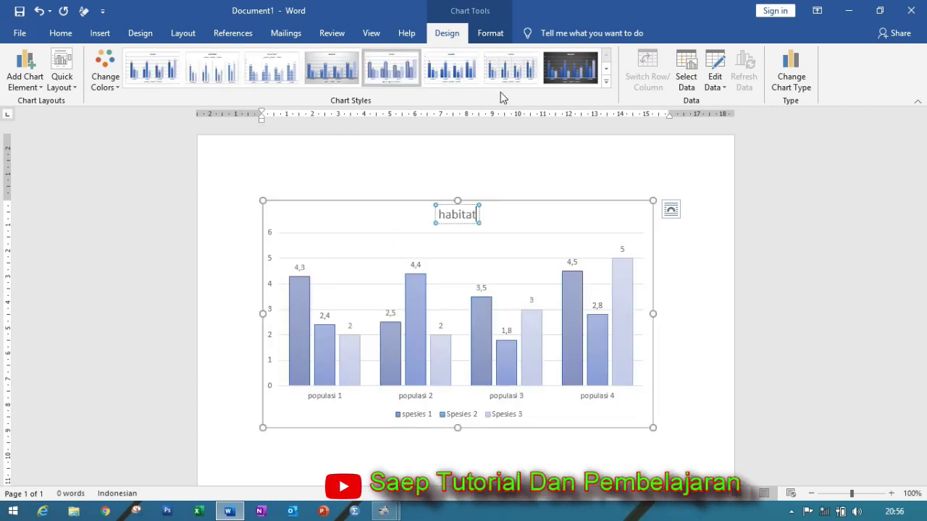
click(552, 72)
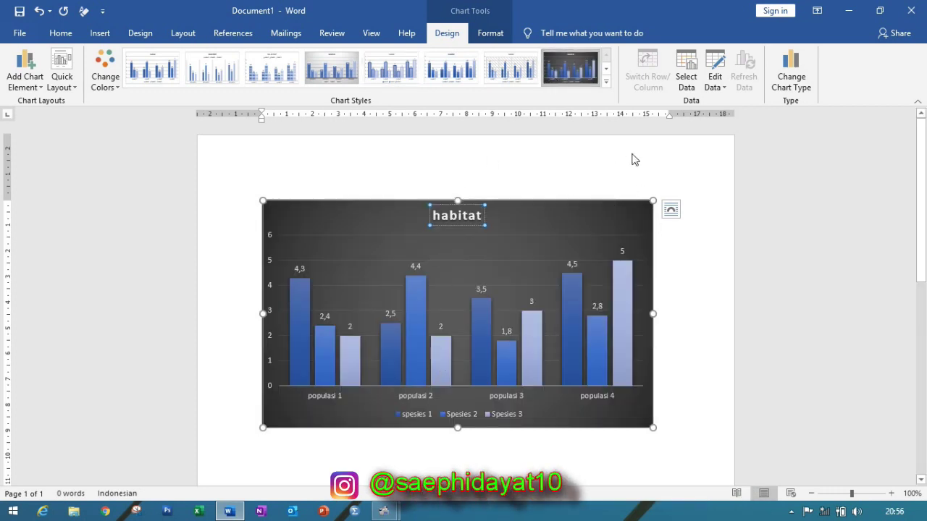
click(549, 237)
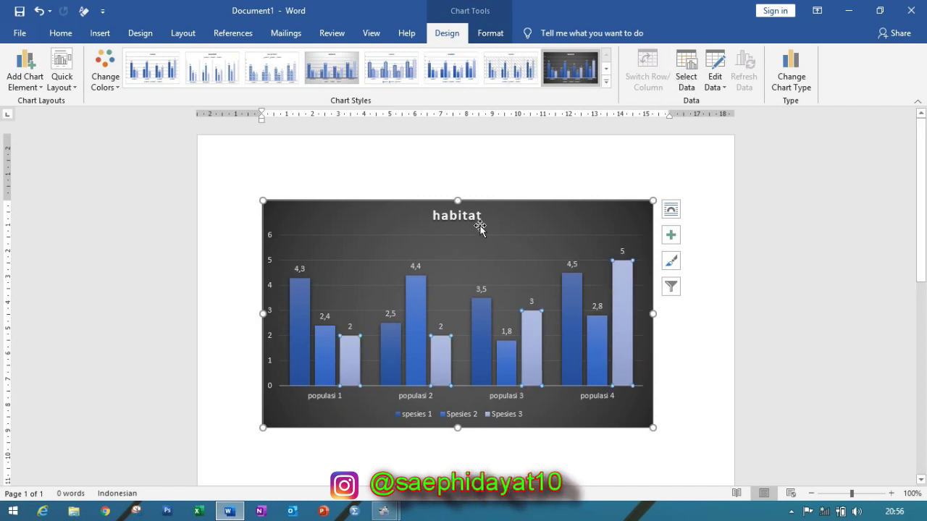
click(461, 412)
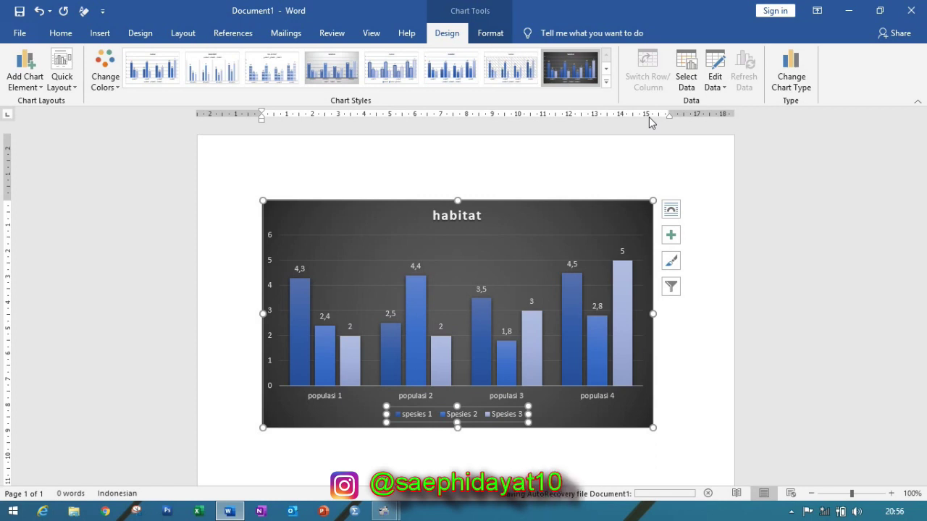
- Examine the chart's data range, series and category labels in the data source settings, and close them along with the data sheet
click(480, 261)
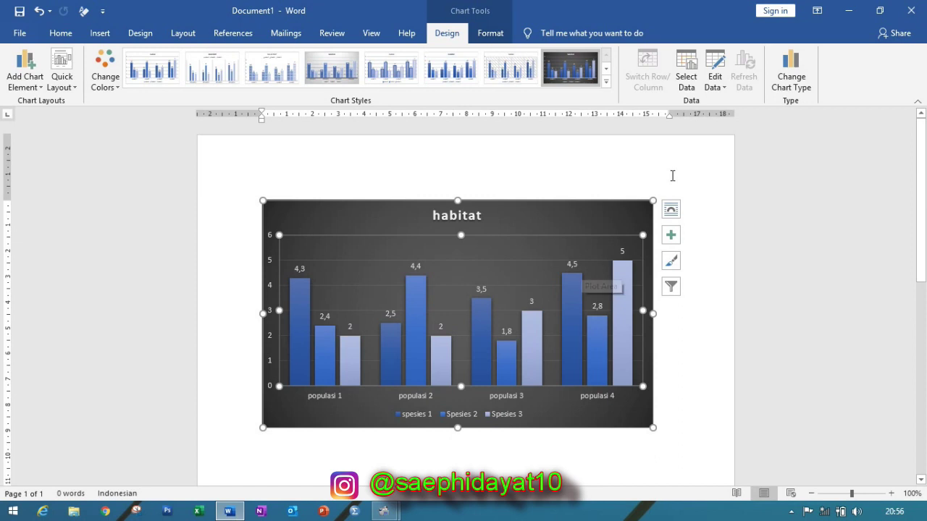
click(690, 87)
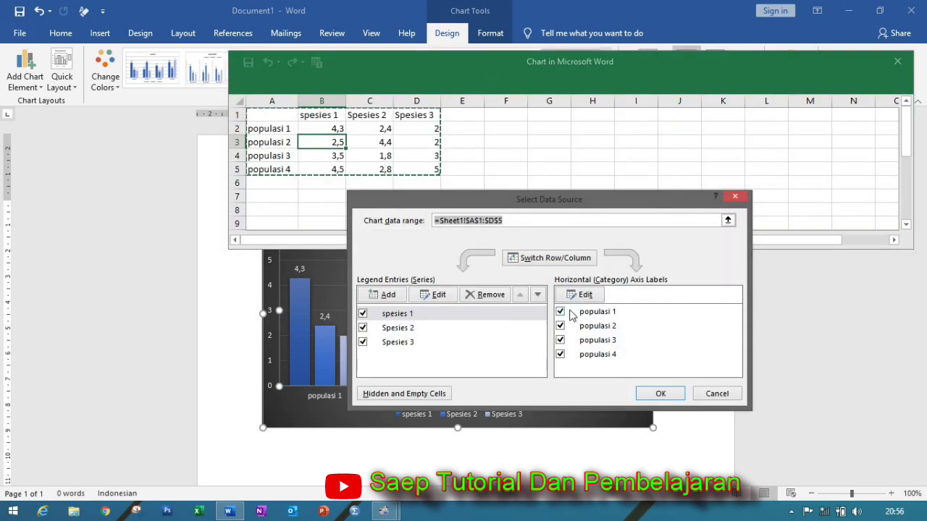
drag(723, 189, 724, 189)
click(733, 197)
drag(637, 74, 646, 177)
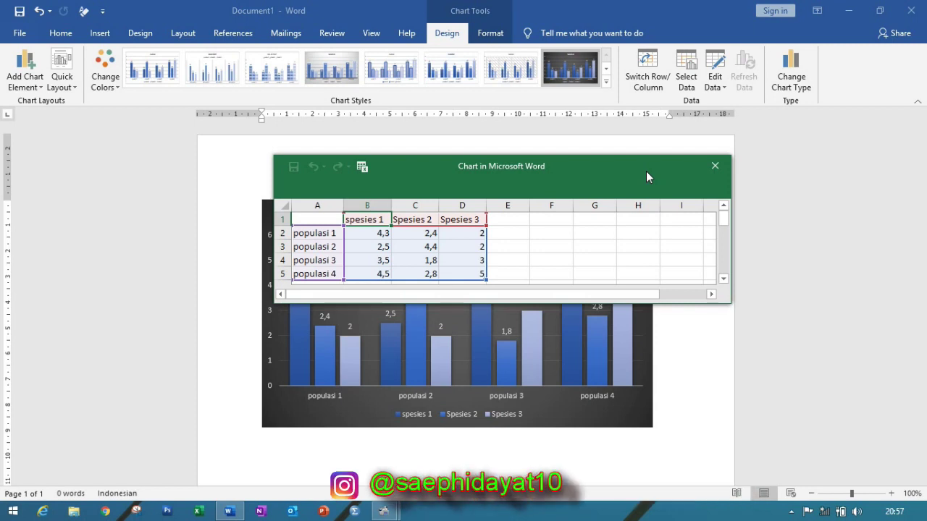
click(715, 168)
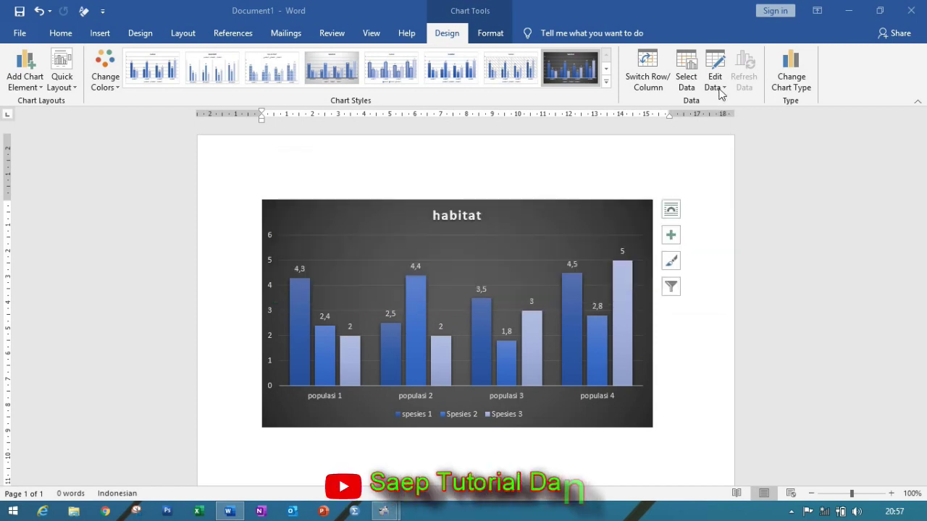
- View the chart's data in the embedded data sheet and again in Excel, closing each window without editing
click(721, 93)
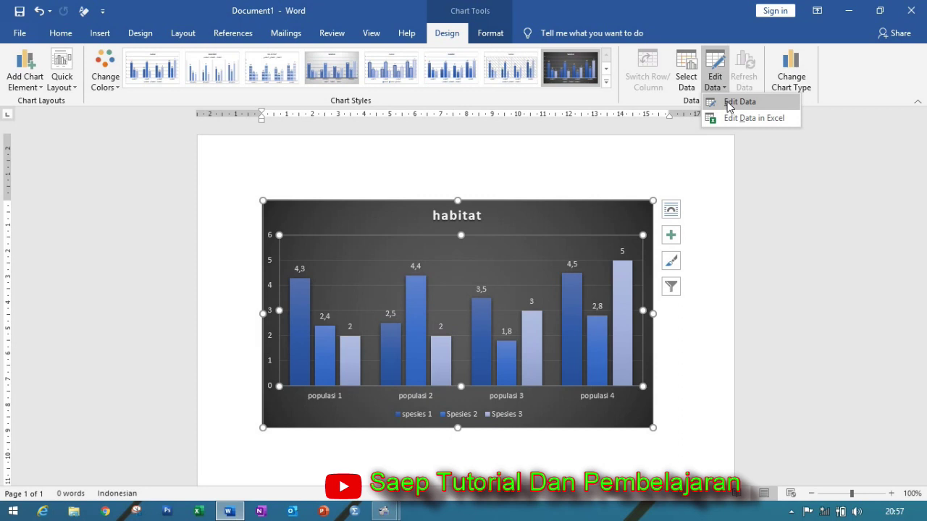
click(730, 105)
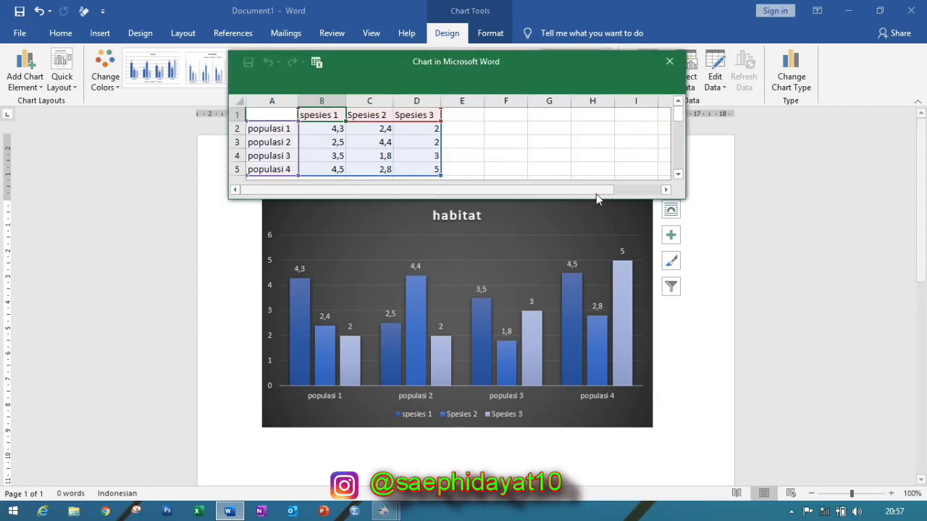
click(671, 62)
click(715, 86)
click(720, 118)
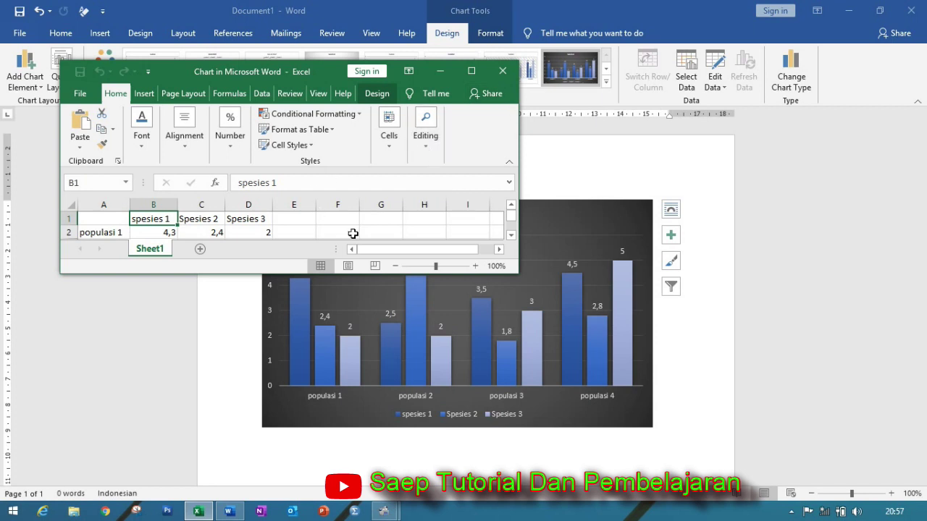
mouse_move(510, 218)
mouse_down()
mouse_move(510, 239)
mouse_move(510, 226)
mouse_up()
click(503, 72)
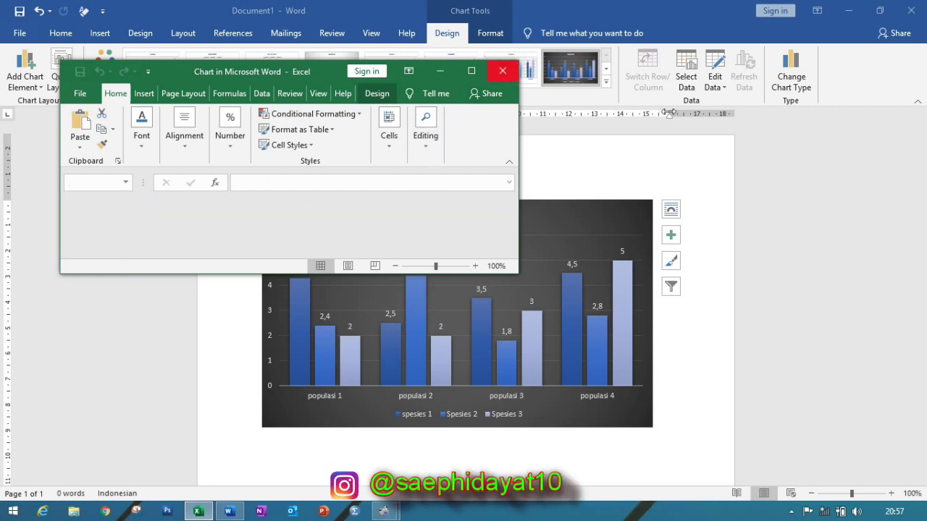
- Look through the three species series in the data source settings, open a blank new series entry, and cancel everything
click(687, 85)
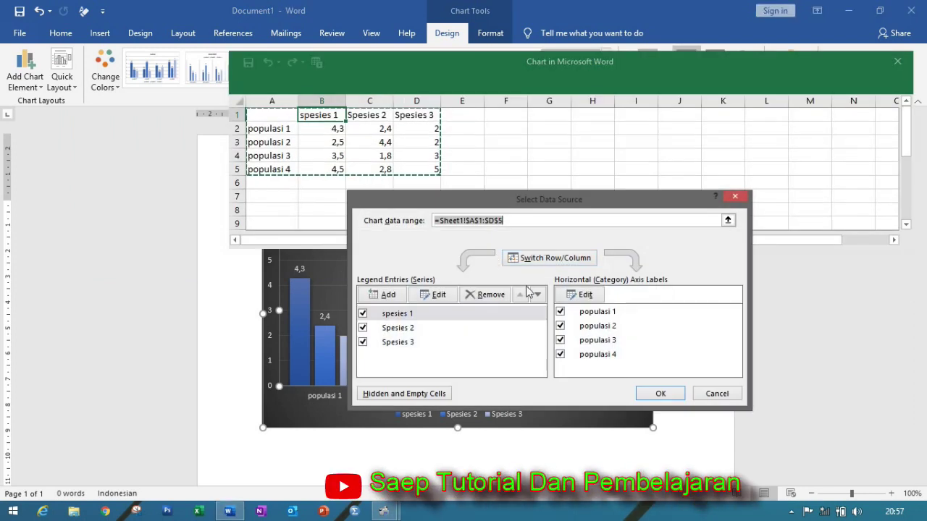
click(400, 319)
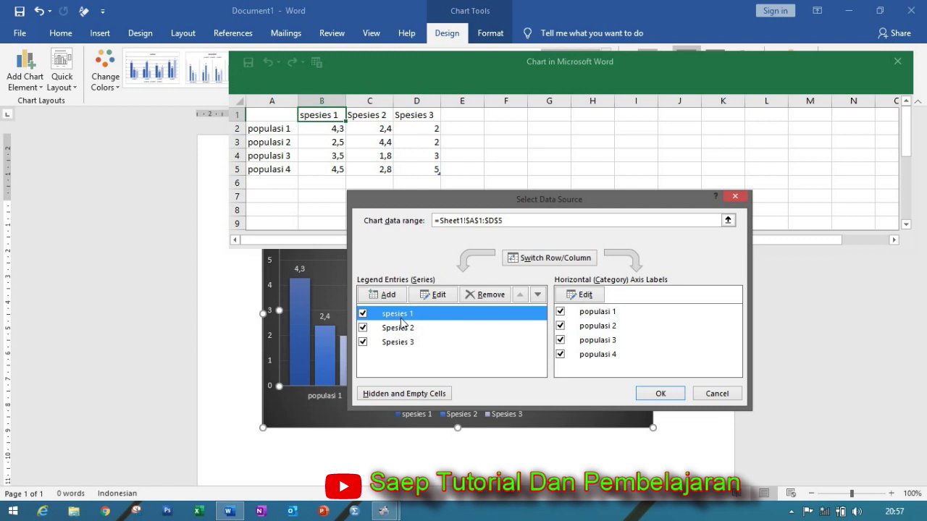
click(409, 330)
click(409, 342)
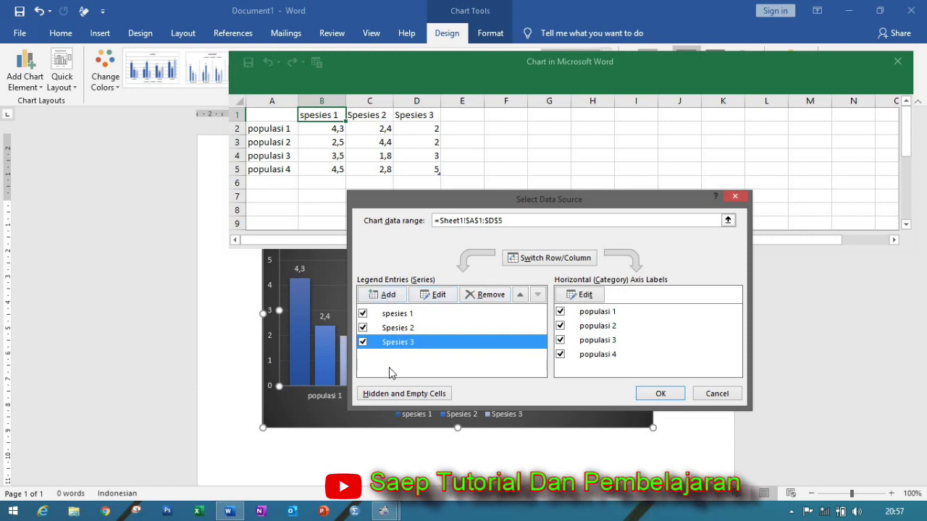
click(384, 297)
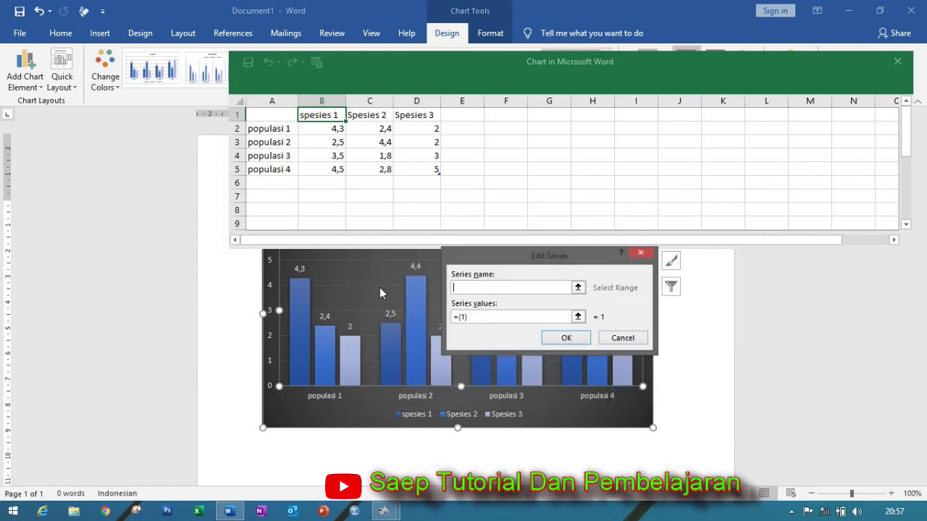
click(641, 255)
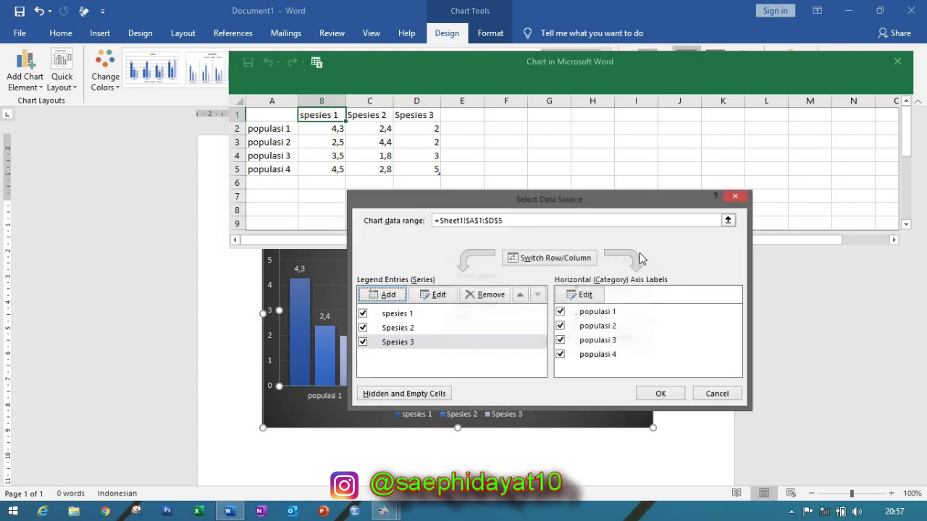
click(733, 198)
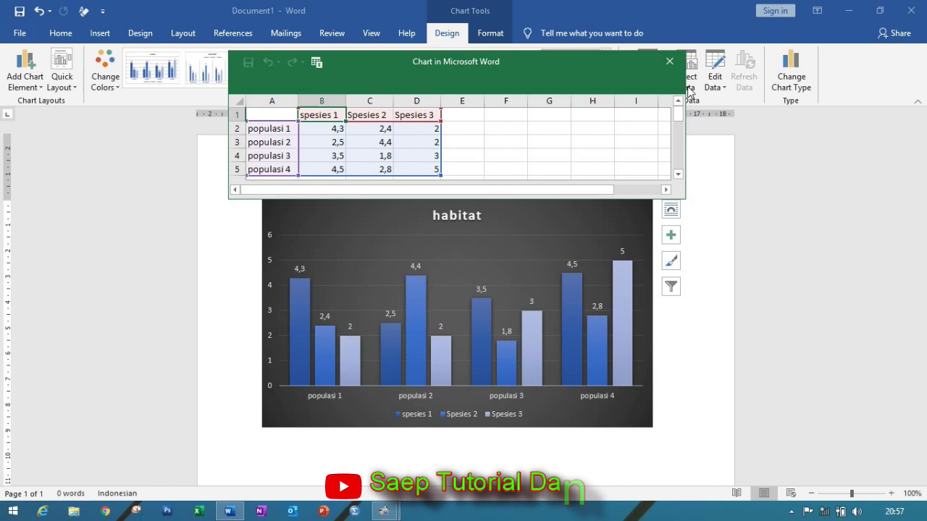
click(668, 64)
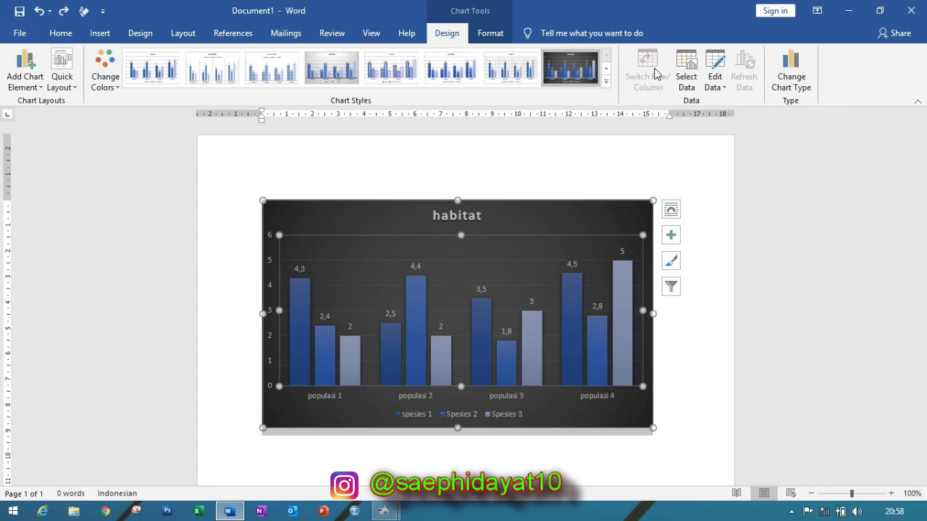
- Change the clustered column chart to a basic Line chart
click(792, 80)
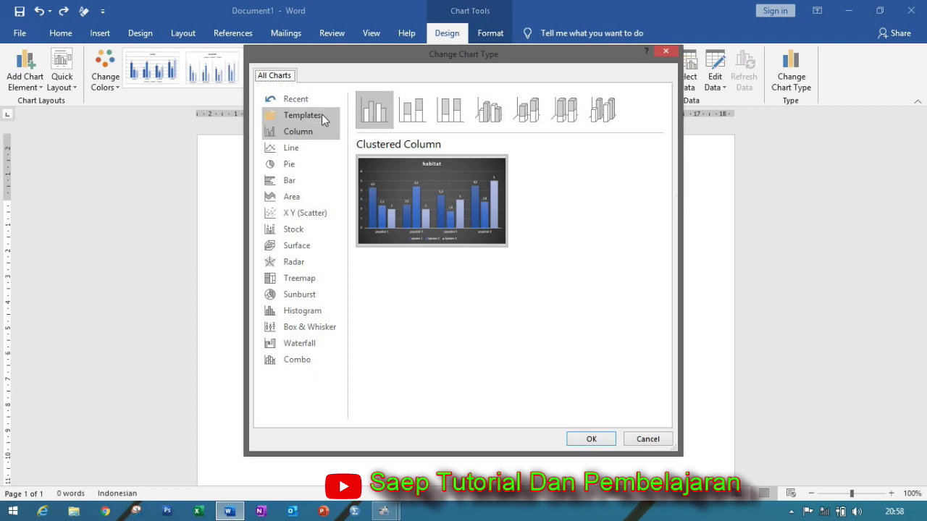
click(290, 148)
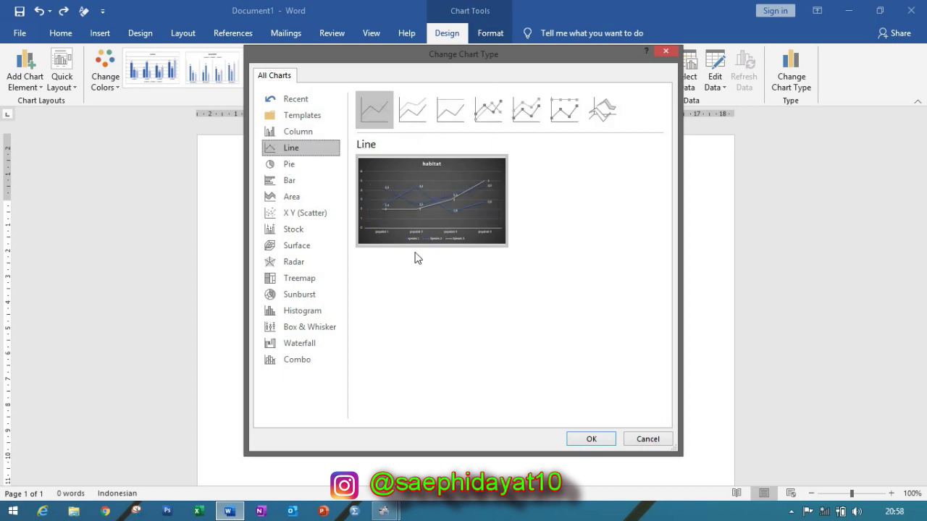
click(591, 440)
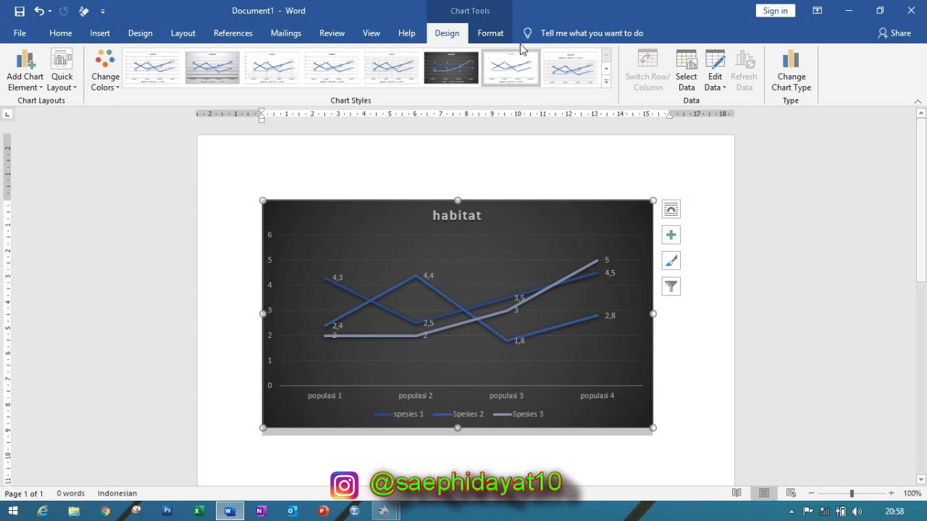
- Try the black outline shape style on the chart area, followed by a black fill with a red outline
click(490, 34)
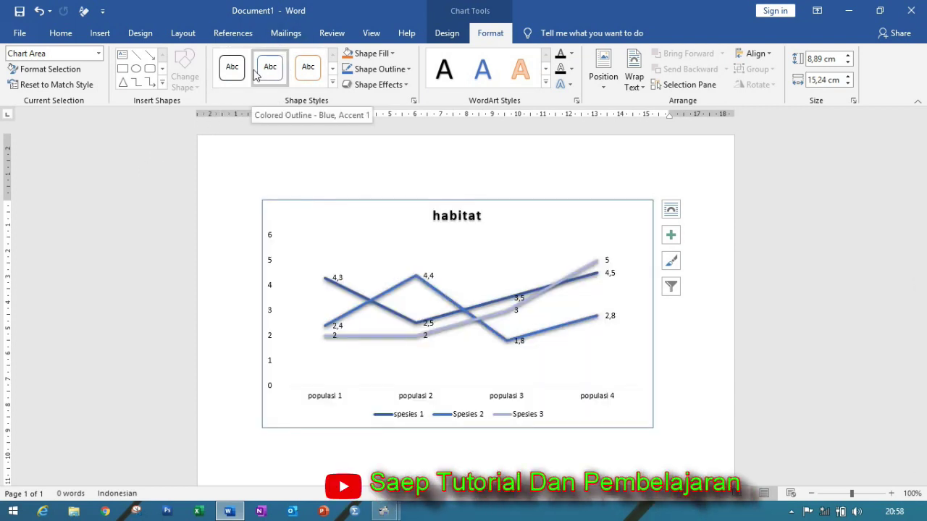
click(232, 66)
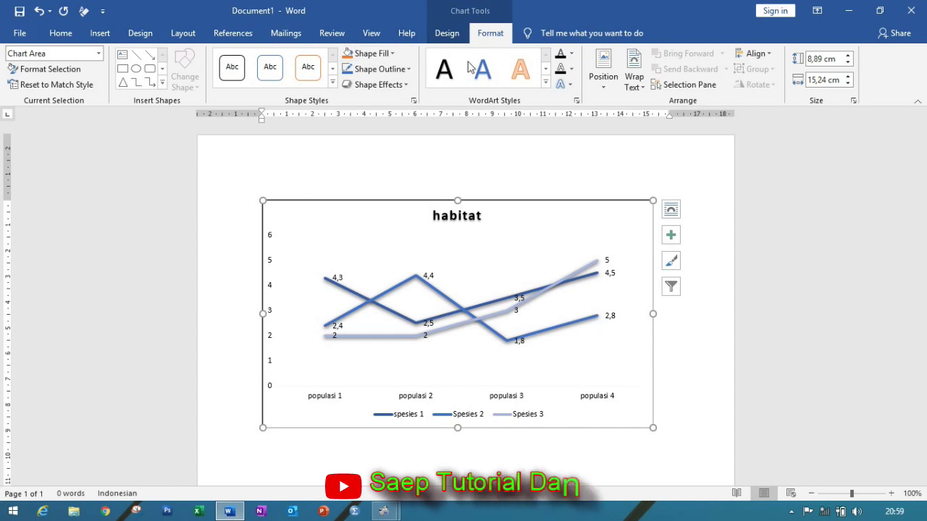
click(392, 55)
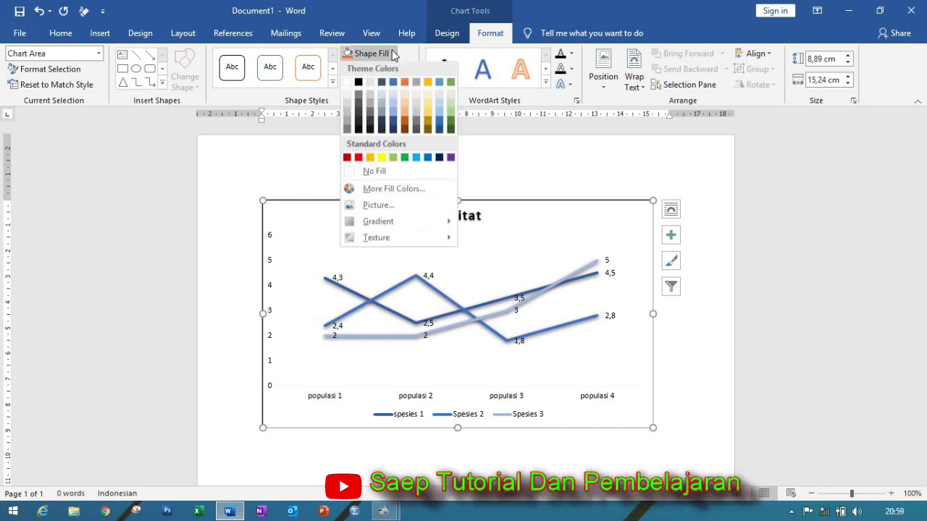
click(360, 95)
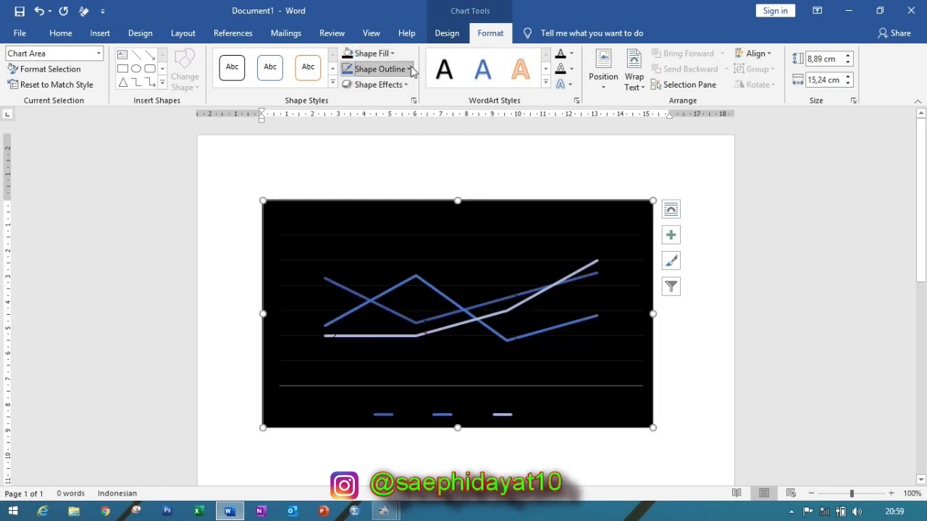
click(410, 69)
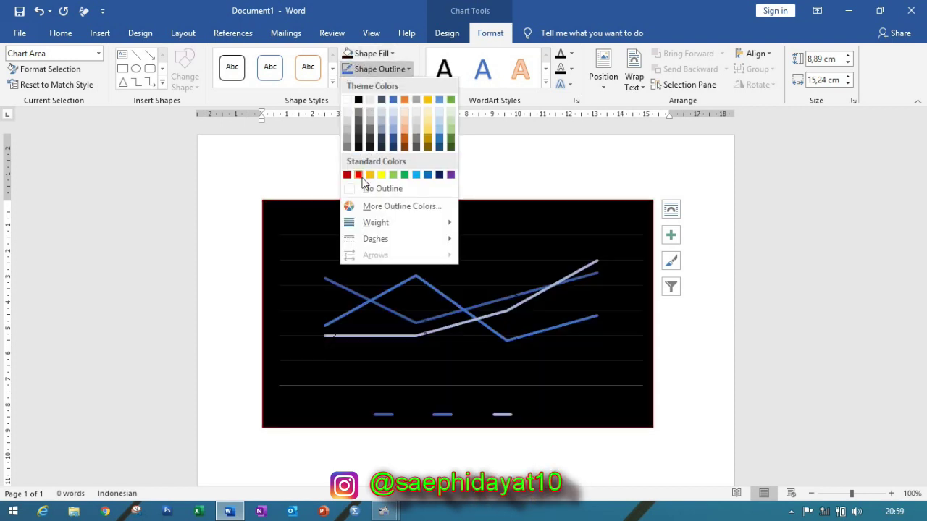
click(359, 175)
- Apply the Colored Outline - Blue, Accent 1 shape style to the chart area and open the list of chart elements
click(269, 73)
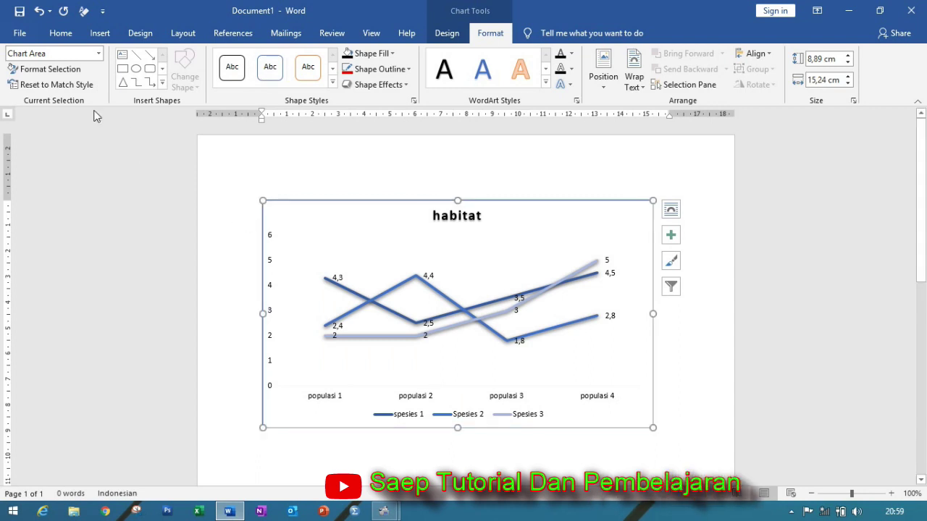
click(99, 54)
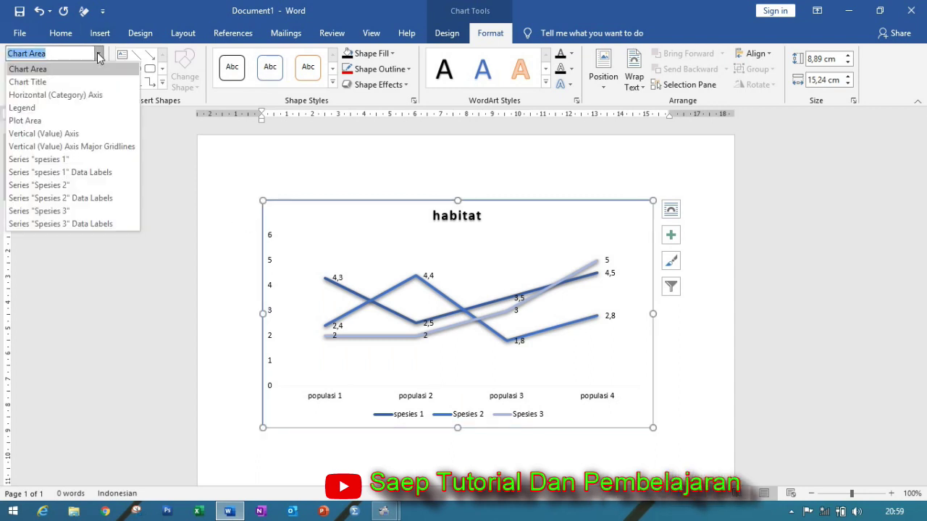